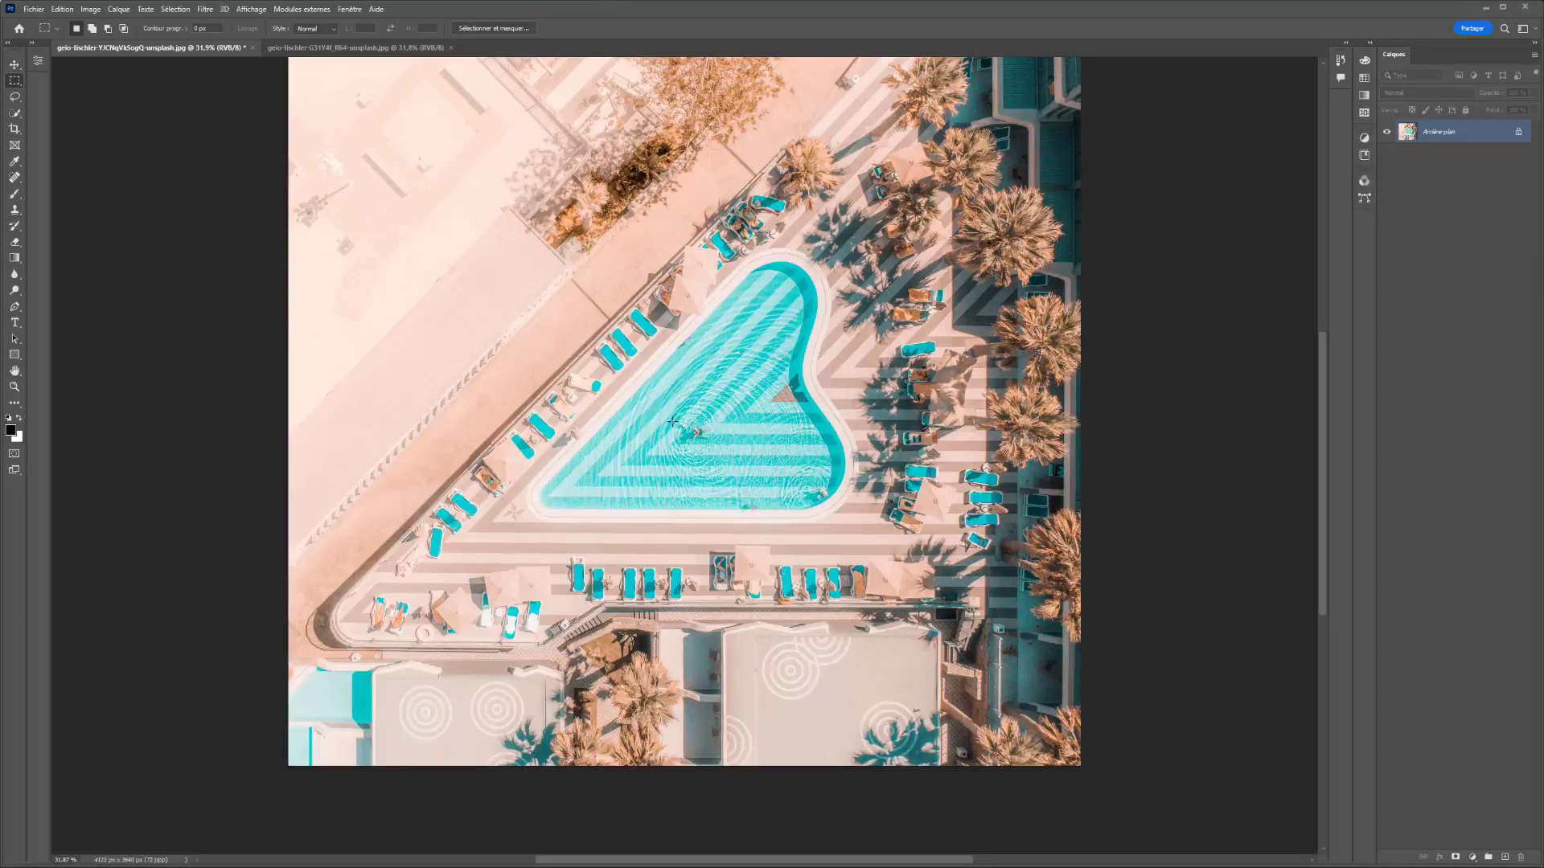
- Select a rectangle around the swimmer and start a content-aware fill of it
{"action": "left_click_drag", "start_coordinate": [670, 412], "coordinate": [725, 454]}
{"action": "left_click", "coordinate": [62, 9]}
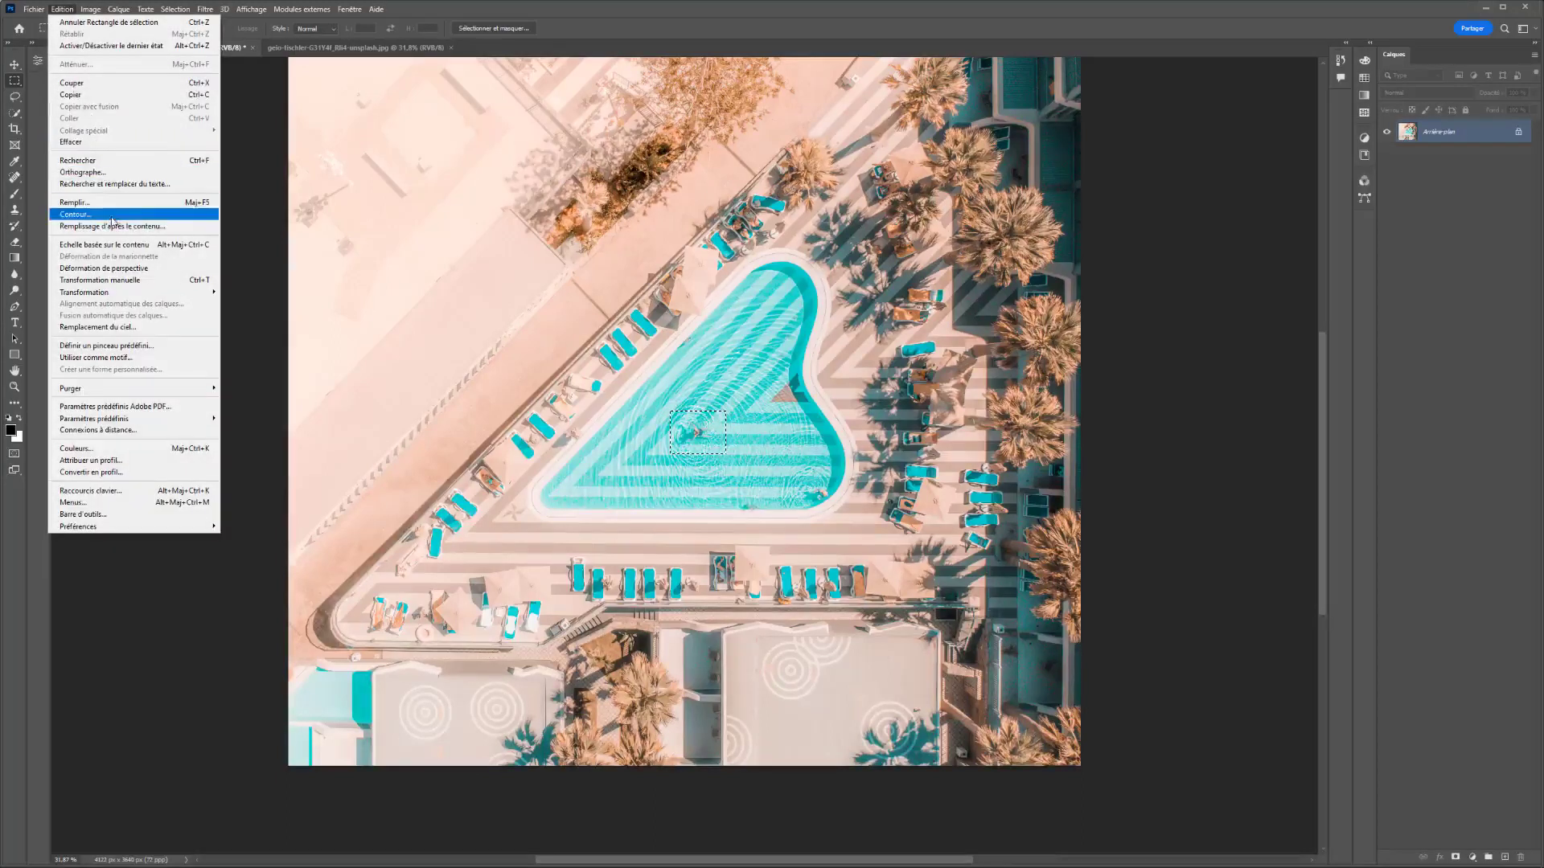
{"action": "left_click", "coordinate": [113, 226]}
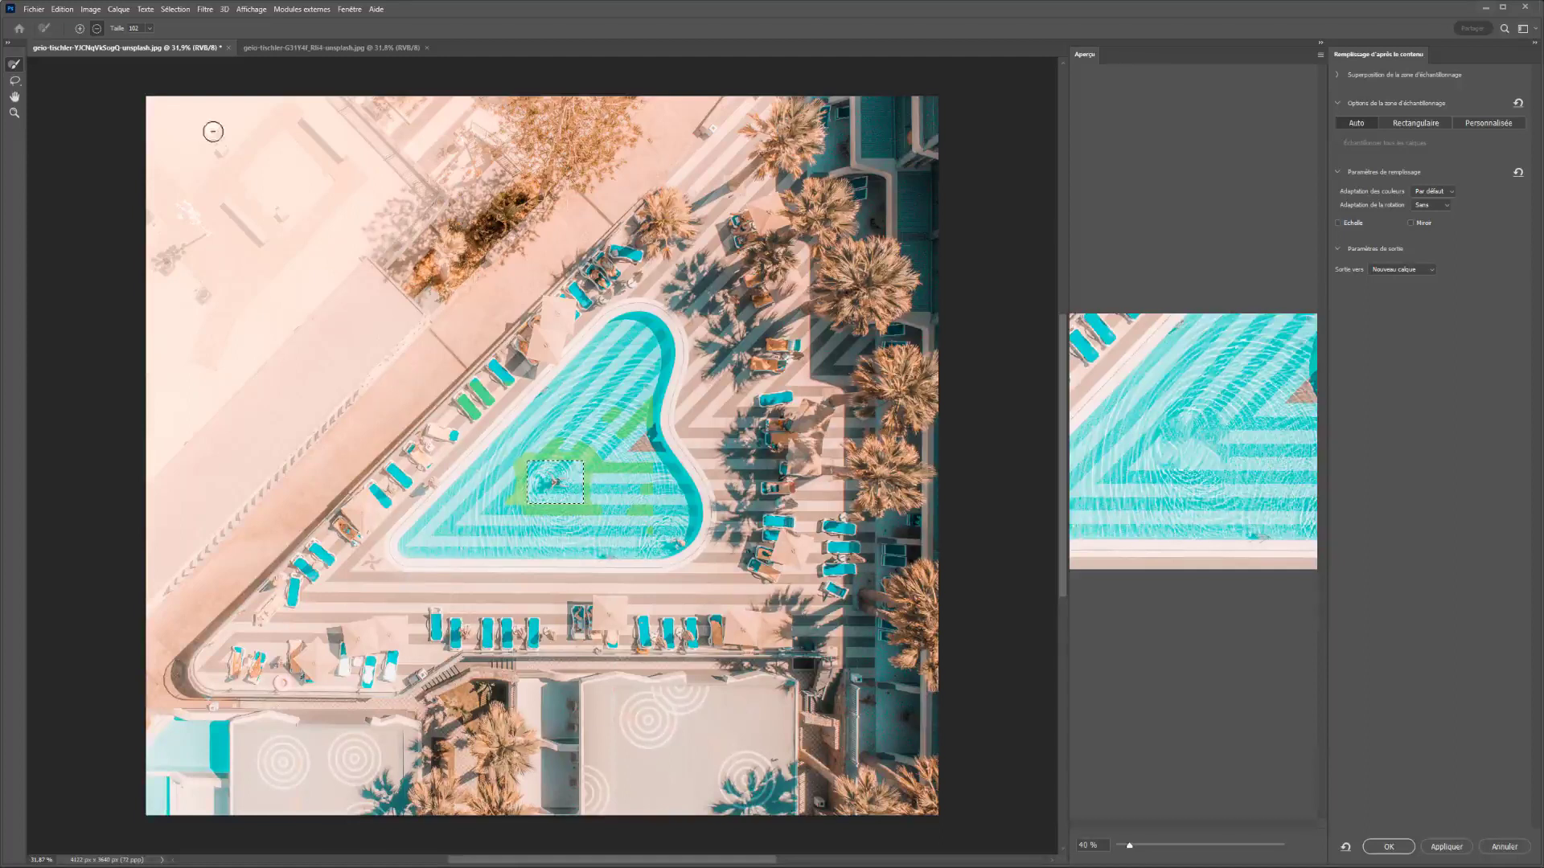
- Reshape the fill's sampling area to cover only pool water, then cancel without applying
{"action": "left_click", "coordinate": [80, 28]}
{"action": "mouse_move", "coordinate": [519, 490]}
{"action": "left_mouse_down"}
{"action": "mouse_move", "coordinate": [493, 485]}
{"action": "mouse_move", "coordinate": [610, 484]}
{"action": "mouse_move", "coordinate": [504, 507]}
{"action": "mouse_move", "coordinate": [688, 520]}
{"action": "mouse_move", "coordinate": [463, 526]}
{"action": "mouse_move", "coordinate": [530, 523]}
{"action": "left_mouse_up"}
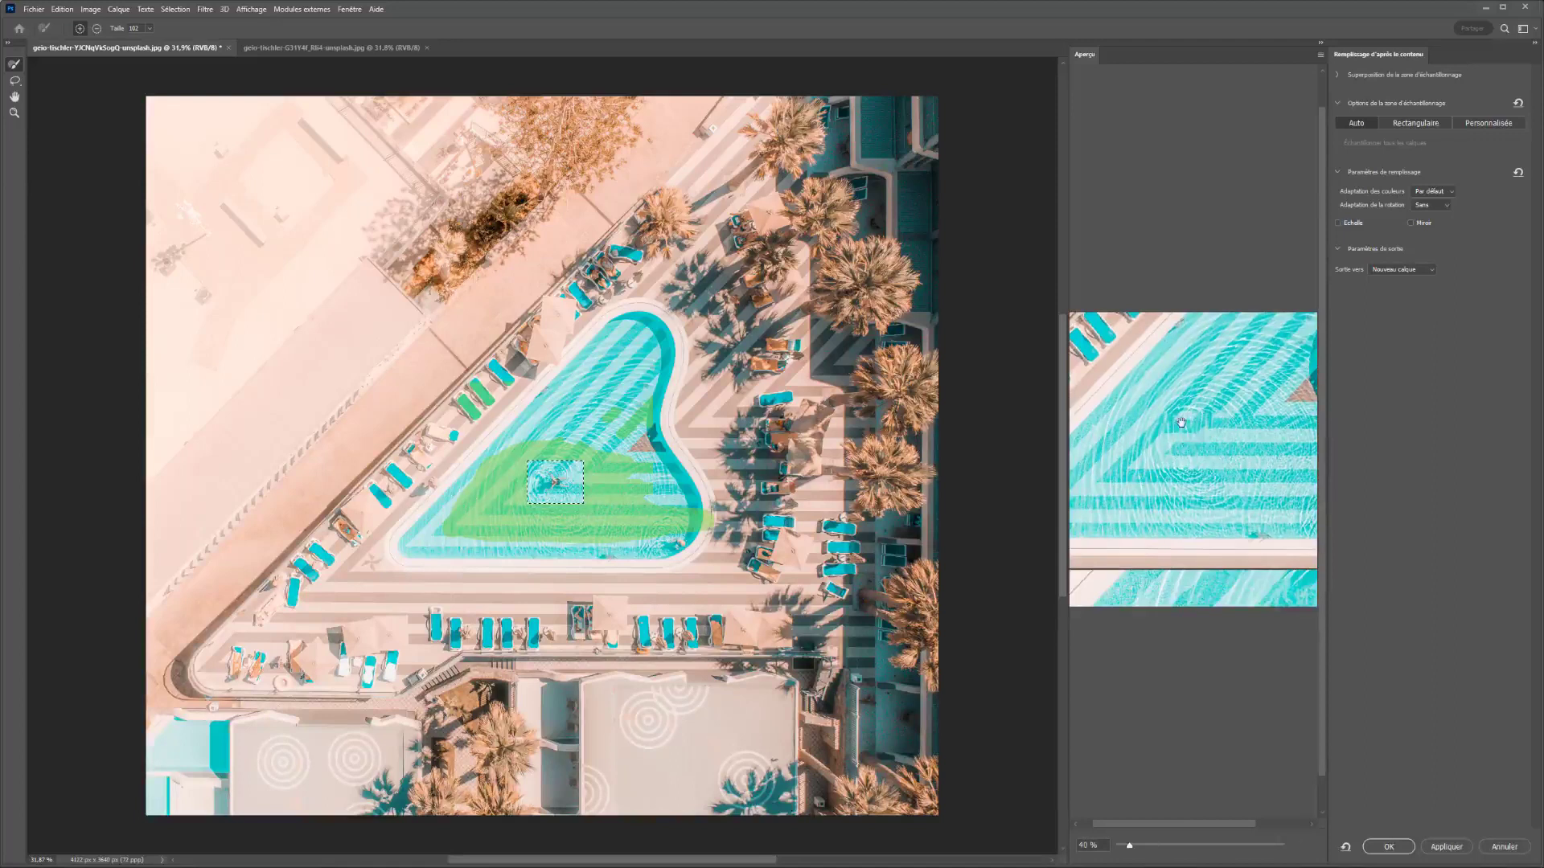
{"action": "mouse_move", "coordinate": [696, 494]}
{"action": "left_mouse_down"}
{"action": "mouse_move", "coordinate": [716, 505]}
{"action": "mouse_move", "coordinate": [705, 538]}
{"action": "left_mouse_up"}
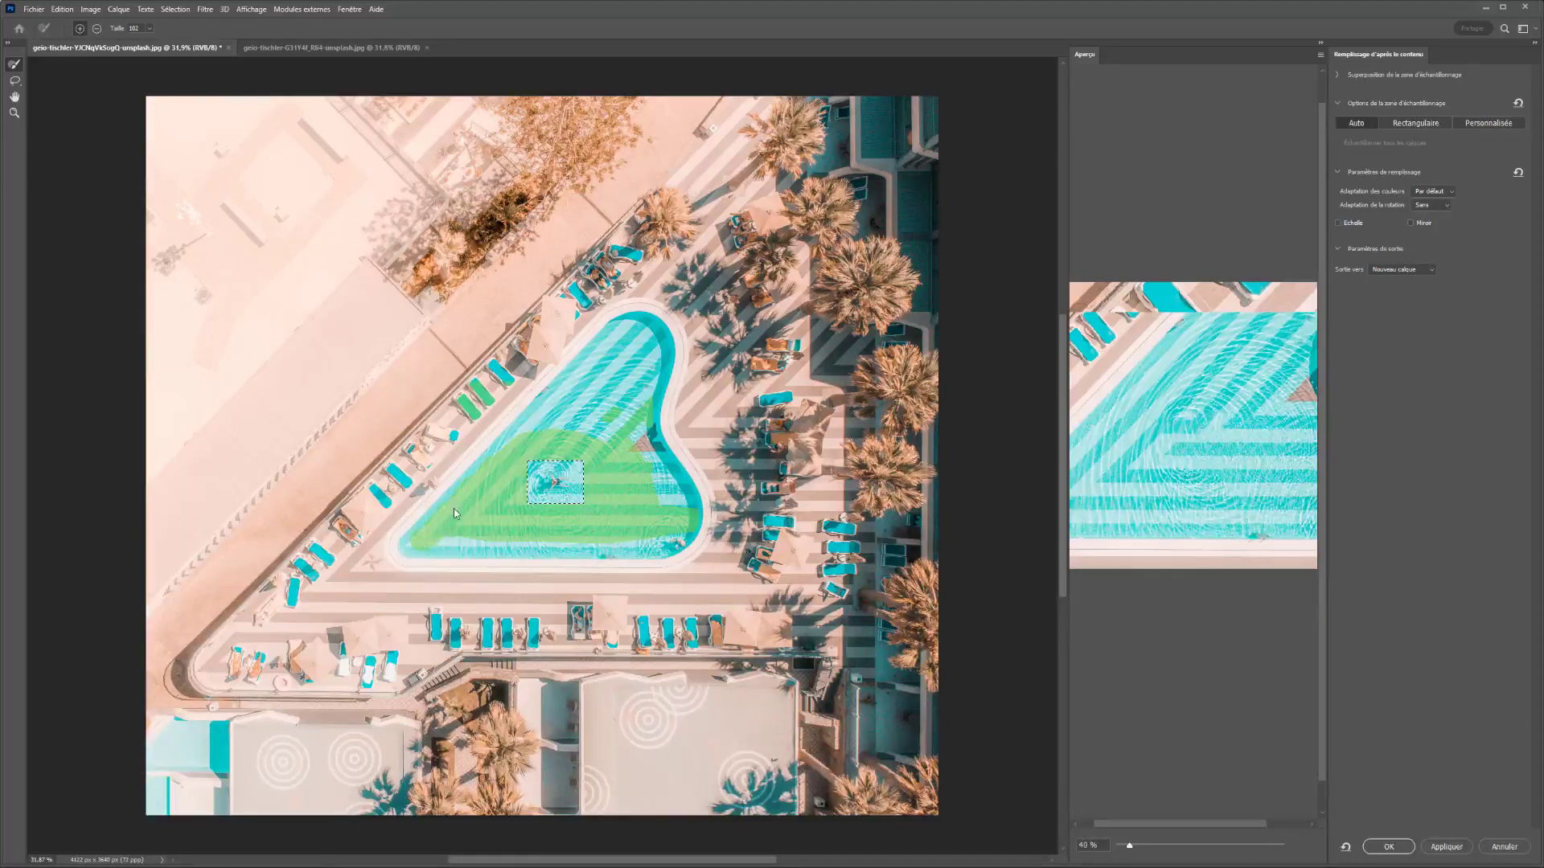
{"action": "left_click_drag", "start_coordinate": [426, 545], "coordinate": [569, 538]}
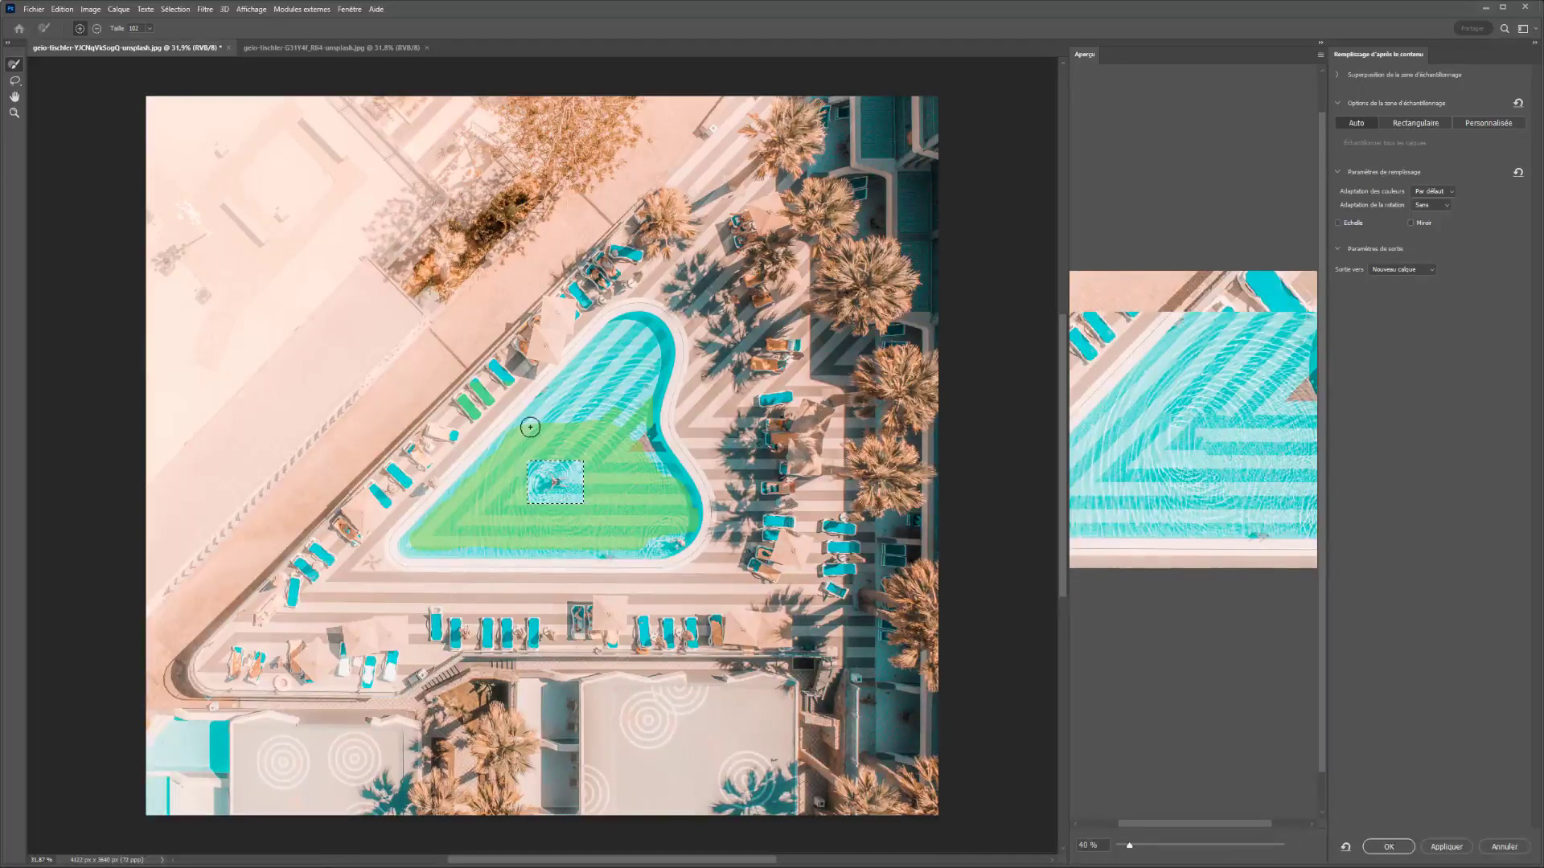
{"action": "left_click_drag", "start_coordinate": [559, 413], "coordinate": [571, 412]}
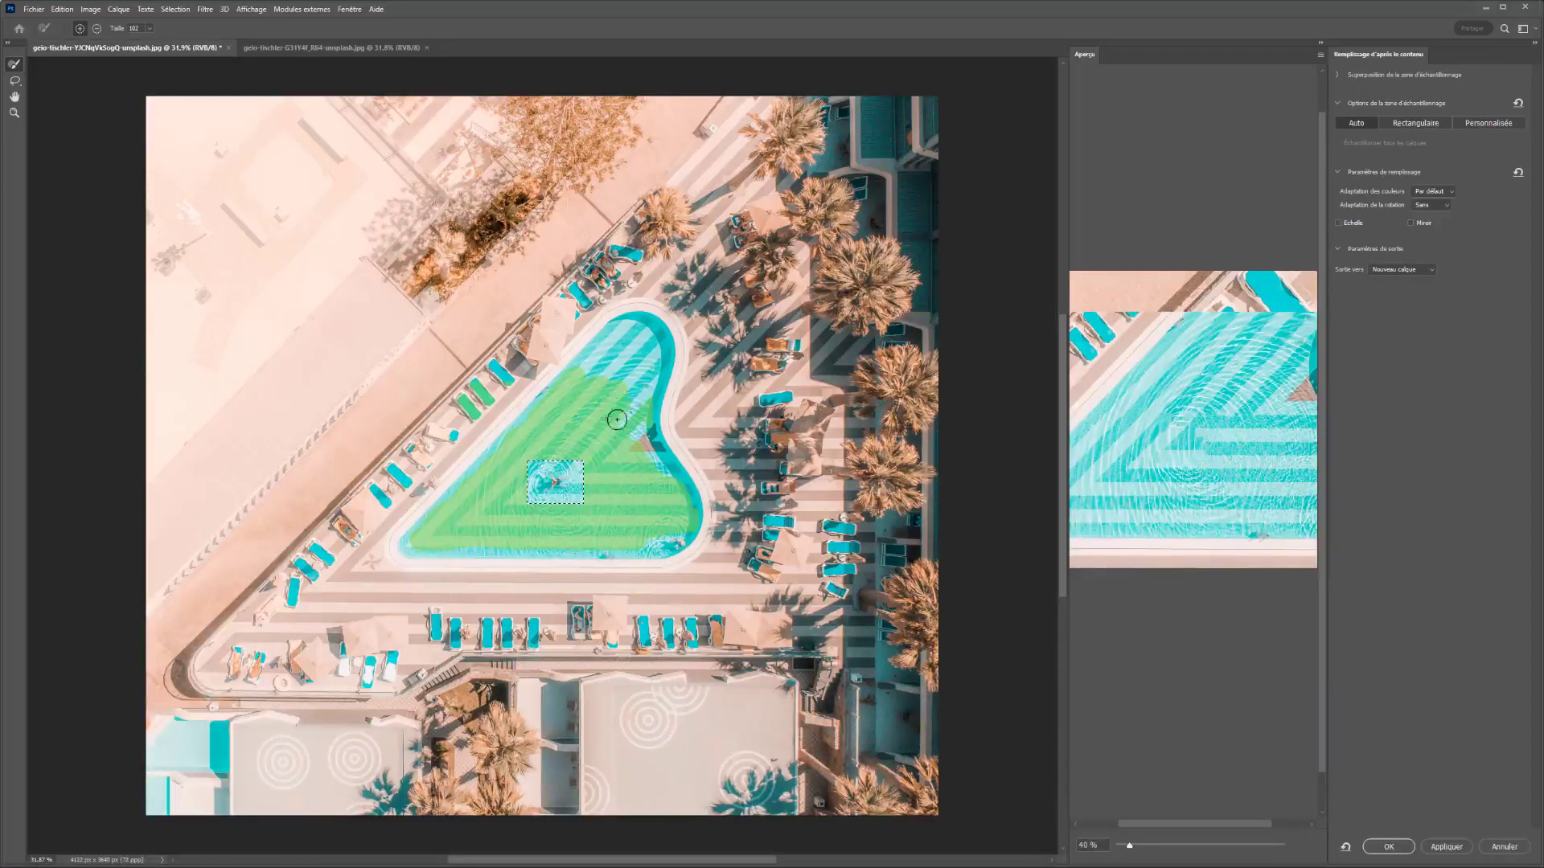
{"action": "left_click_drag", "start_coordinate": [617, 419], "coordinate": [605, 404]}
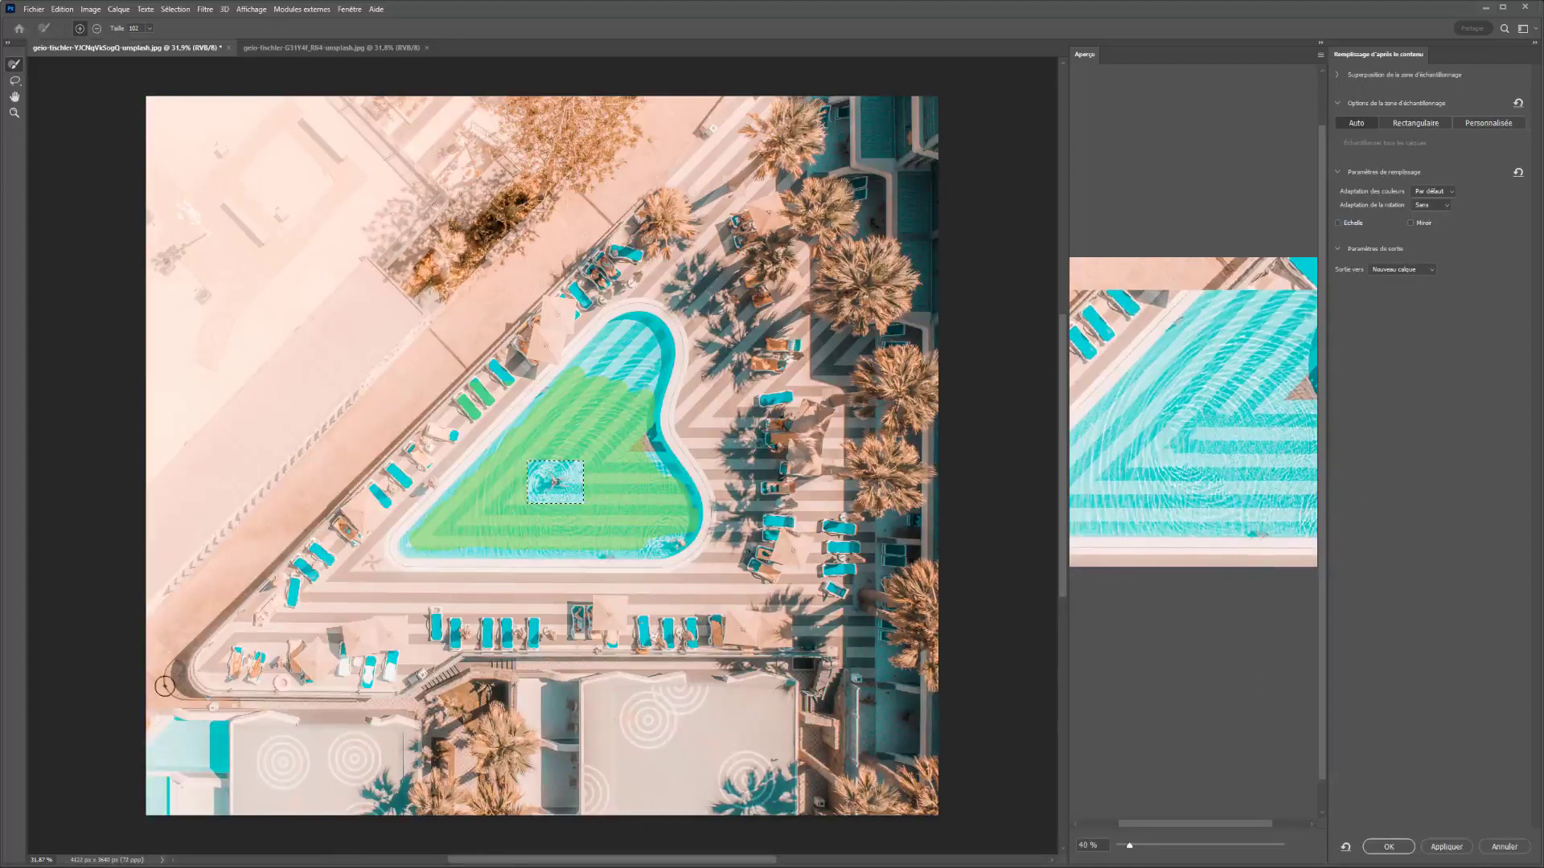
{"action": "left_click", "coordinate": [1502, 846]}
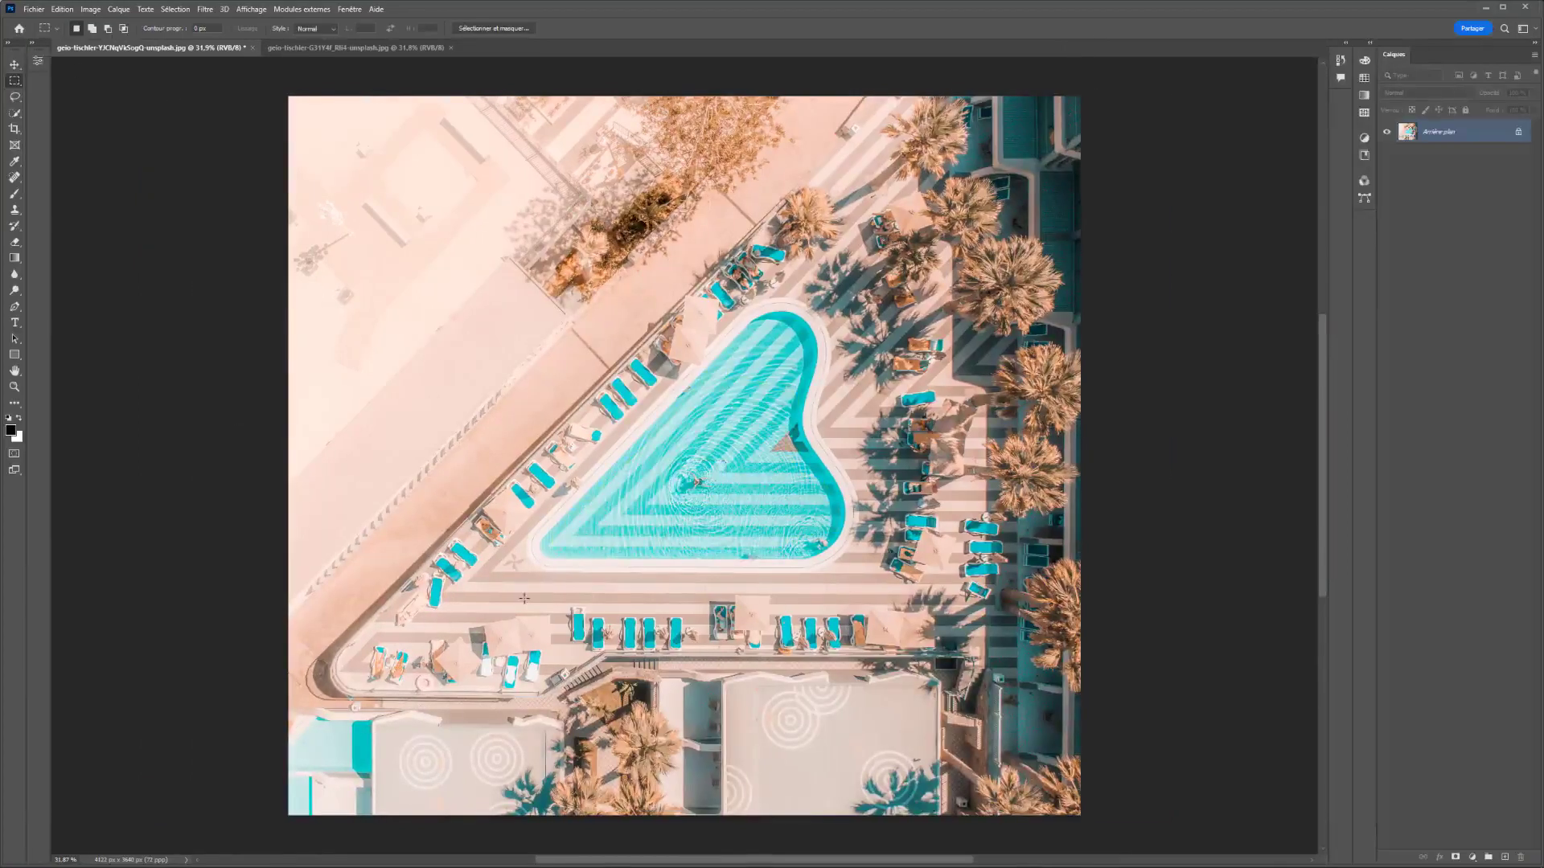
- Content-aware fill the rooftop's left ring pattern onto a new layer, Arrière-plan copie
{"action": "scroll", "coordinate": [708, 386], "scroll_direction": "up", "scroll_amount": 1}
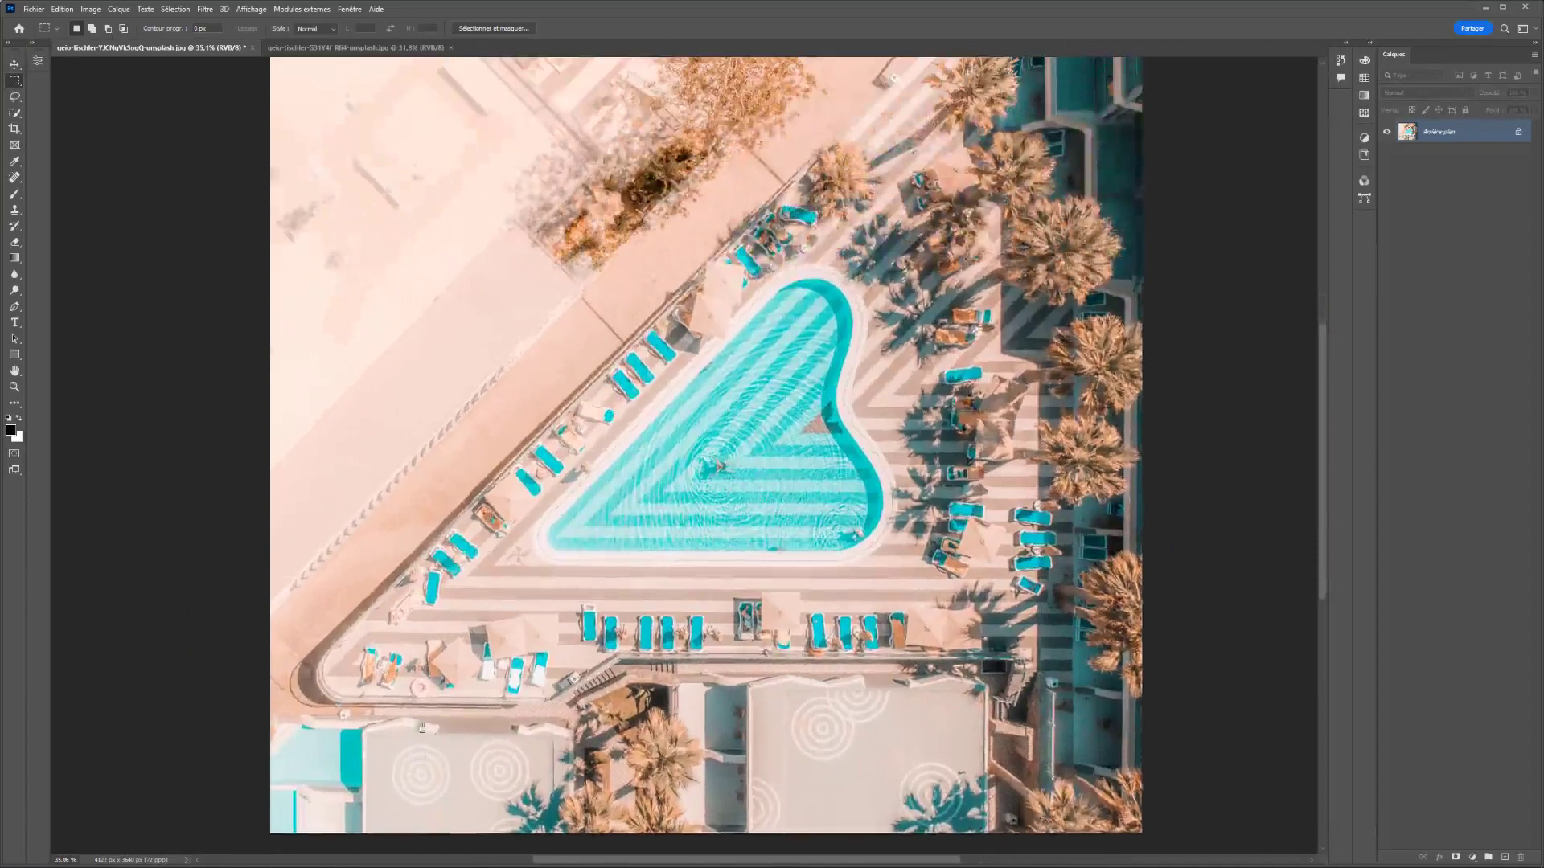
{"action": "left_click_drag", "start_coordinate": [386, 625], "coordinate": [454, 680]}
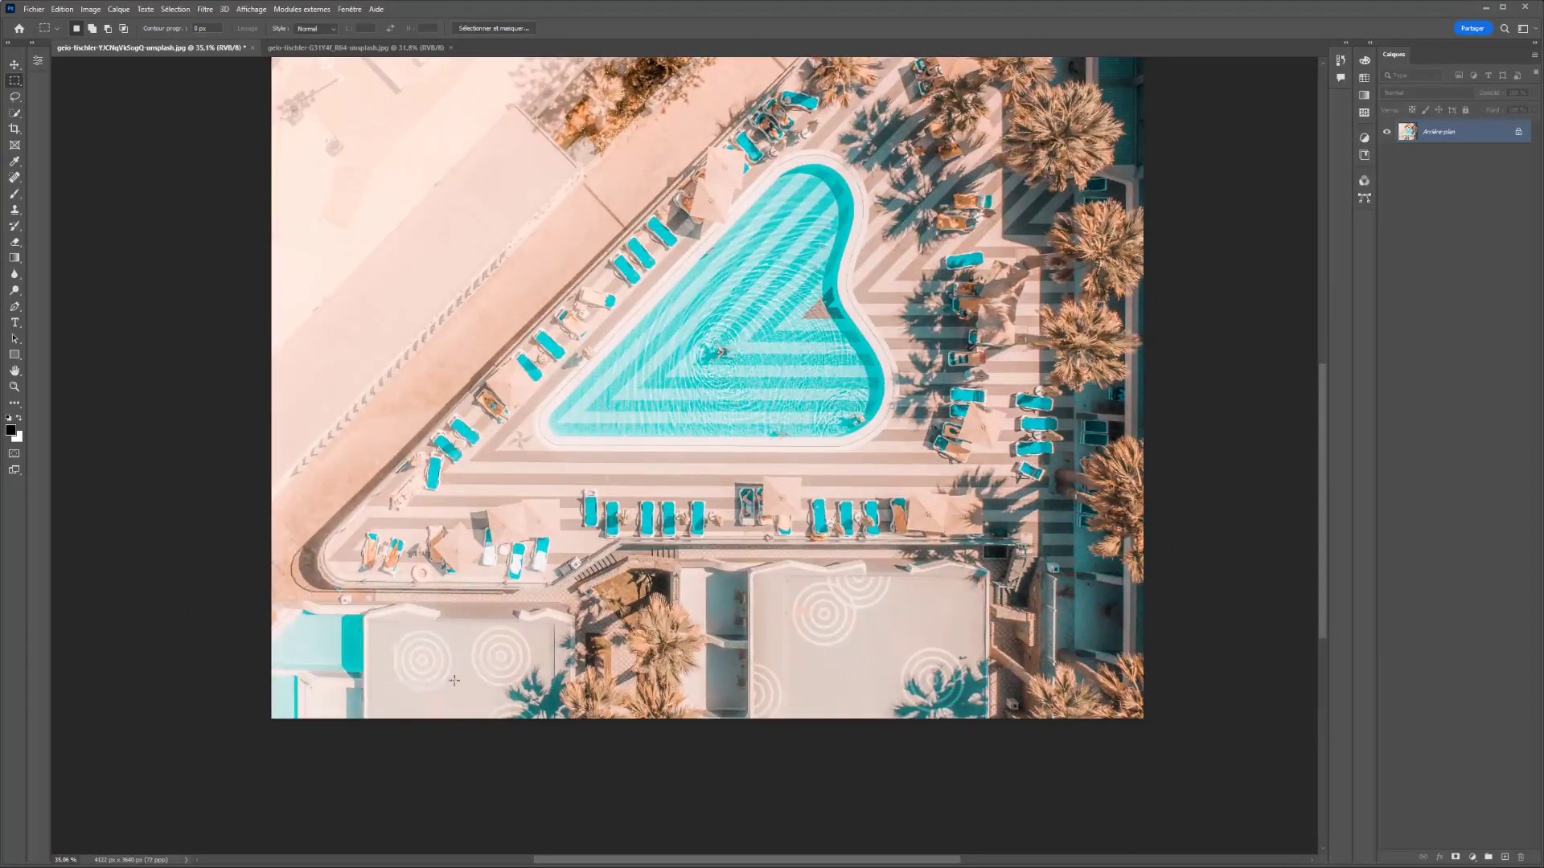
{"action": "left_click", "coordinate": [61, 9]}
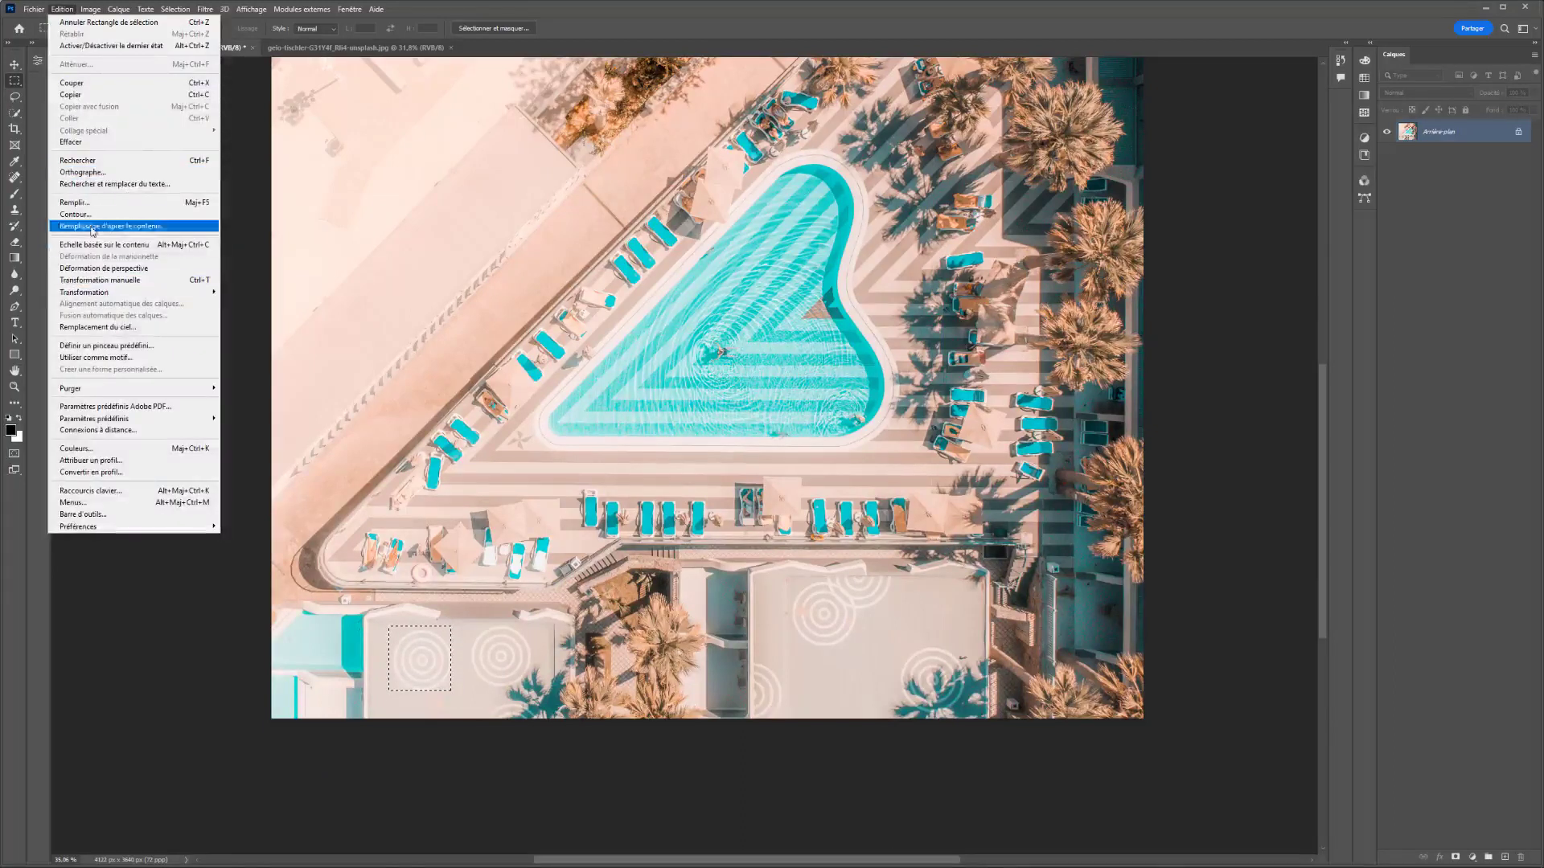
{"action": "left_click", "coordinate": [92, 228]}
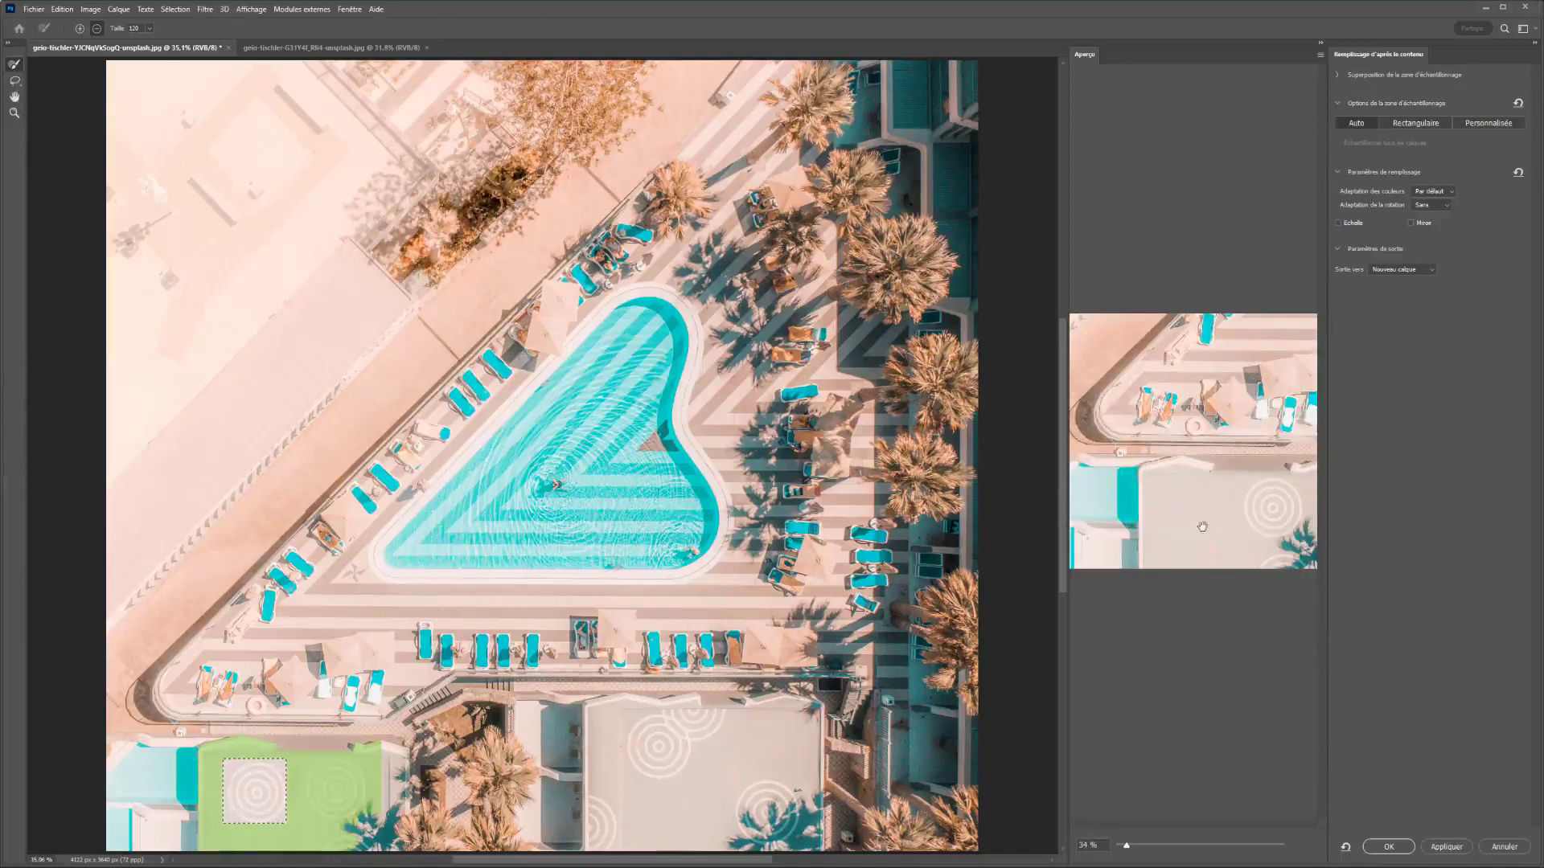
{"action": "left_click", "coordinate": [1387, 847]}
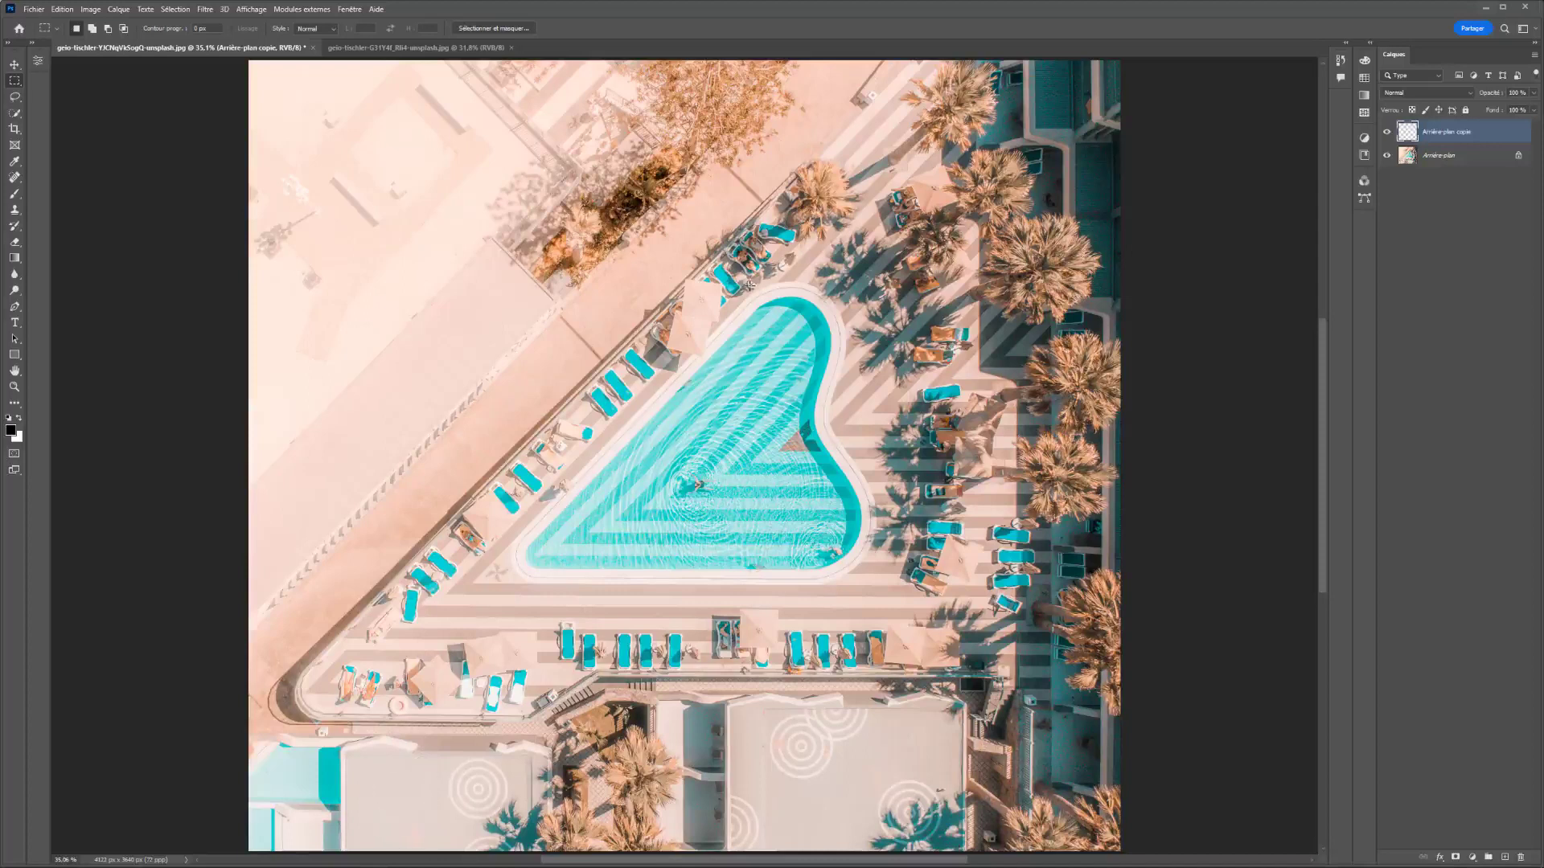
- Frame the lower-left loungers and draw a rectangle around the two sunbathers
{"action": "scroll", "coordinate": [660, 588], "scroll_direction": "up", "scroll_amount": 3}
{"action": "scroll", "coordinate": [660, 589], "scroll_direction": "up", "scroll_amount": 2}
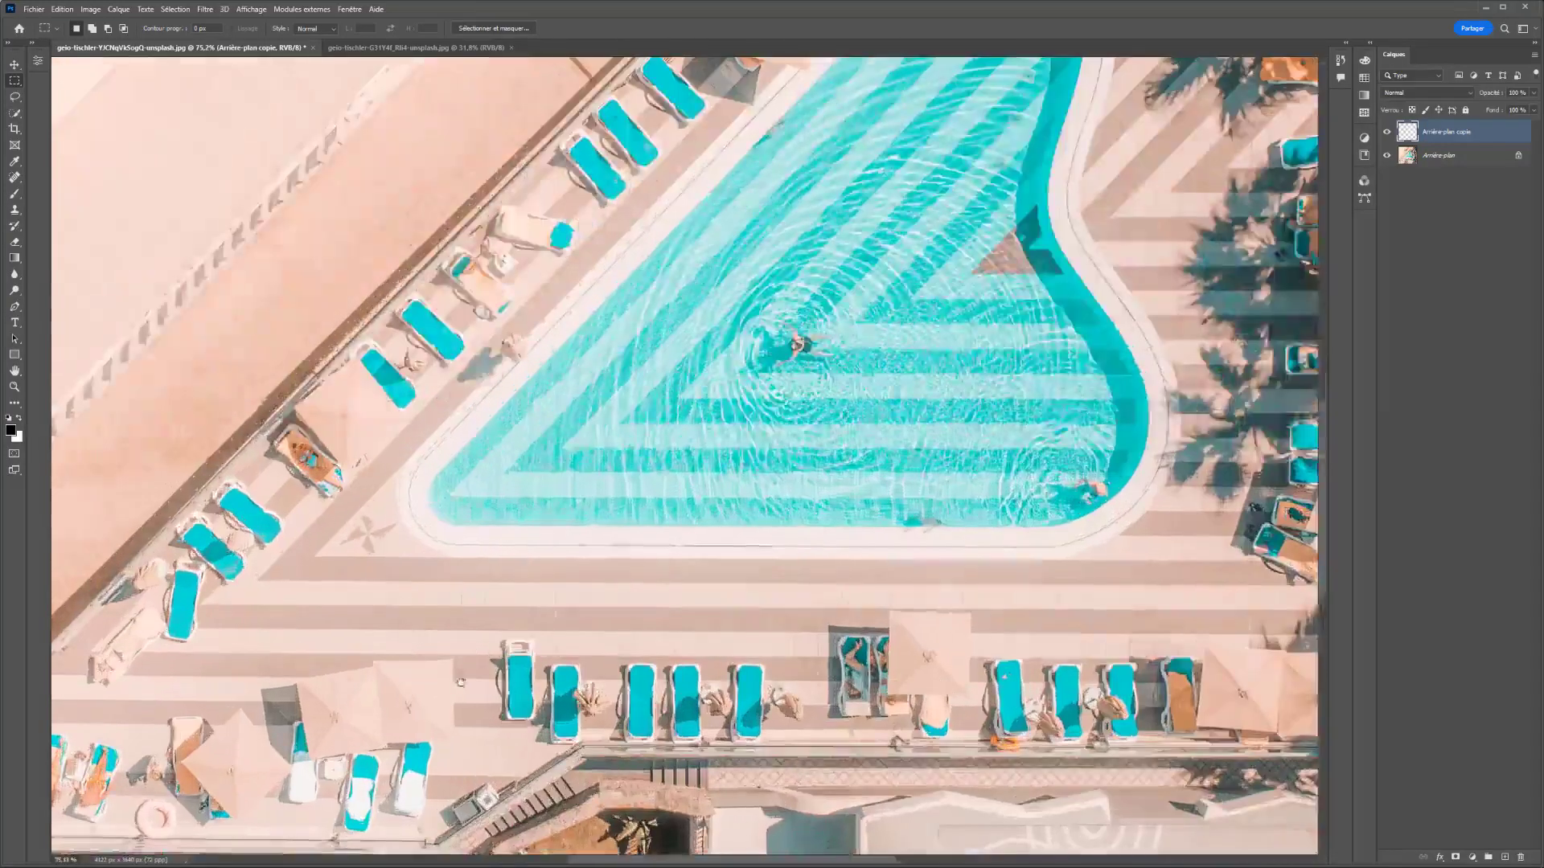
{"action": "scroll", "coordinate": [724, 515], "scroll_direction": "down", "scroll_amount": 2}
{"action": "scroll", "coordinate": [801, 422], "scroll_direction": "up", "scroll_amount": 2}
{"action": "left_click_drag", "start_coordinate": [802, 422], "coordinate": [818, 435]}
{"action": "left_click_drag", "start_coordinate": [358, 458], "coordinate": [463, 573]}
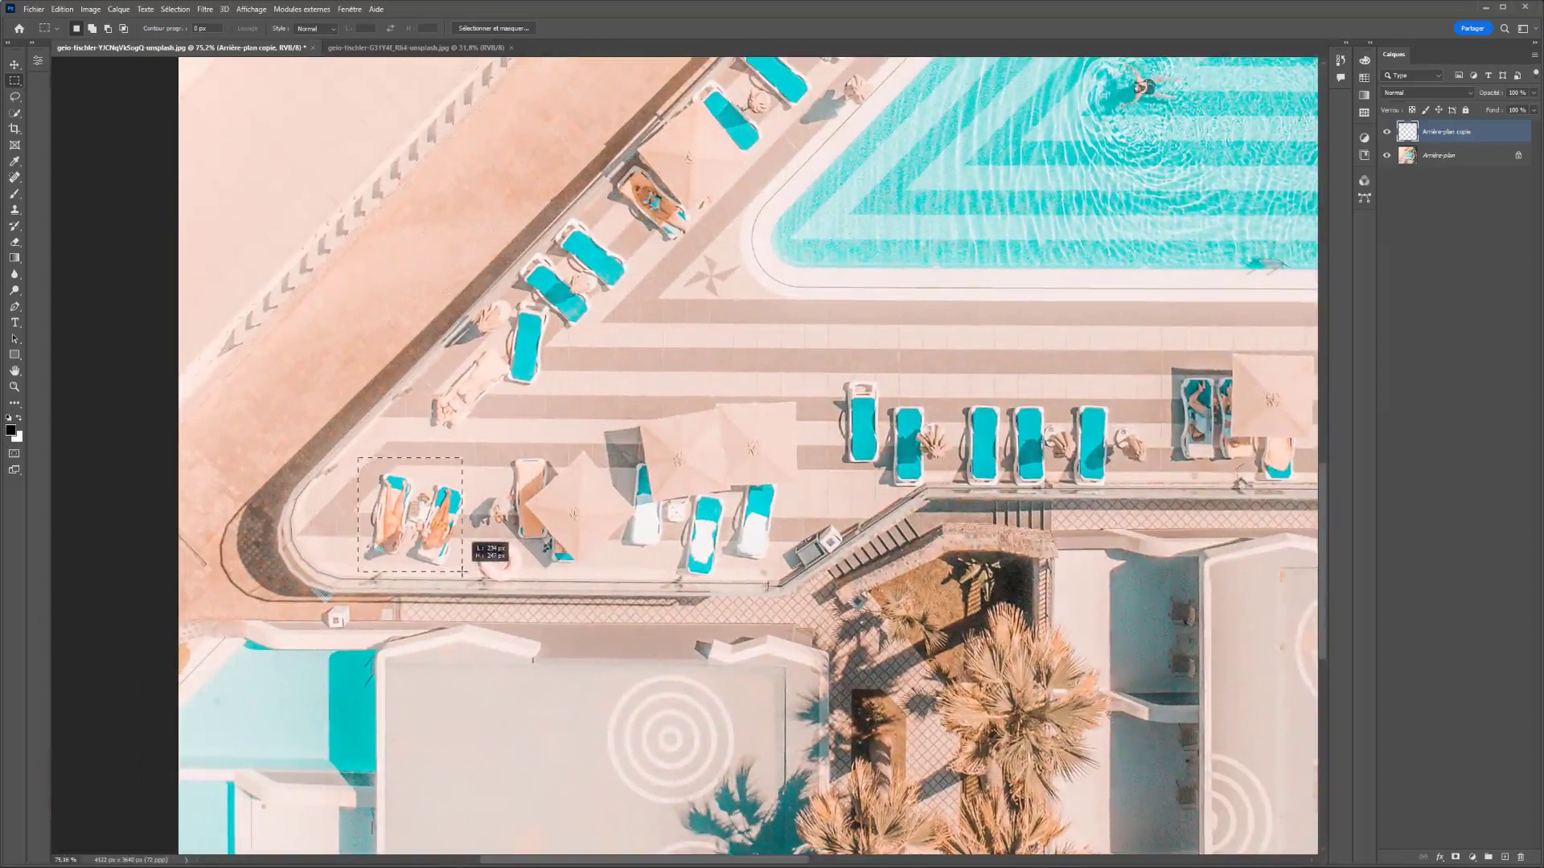
{"action": "left_click_drag", "start_coordinate": [462, 572], "coordinate": [467, 567]}
- Try a content-aware fill on the sunbathers, close it unapplied, and reopen the Edition menu
{"action": "left_click", "coordinate": [62, 9]}
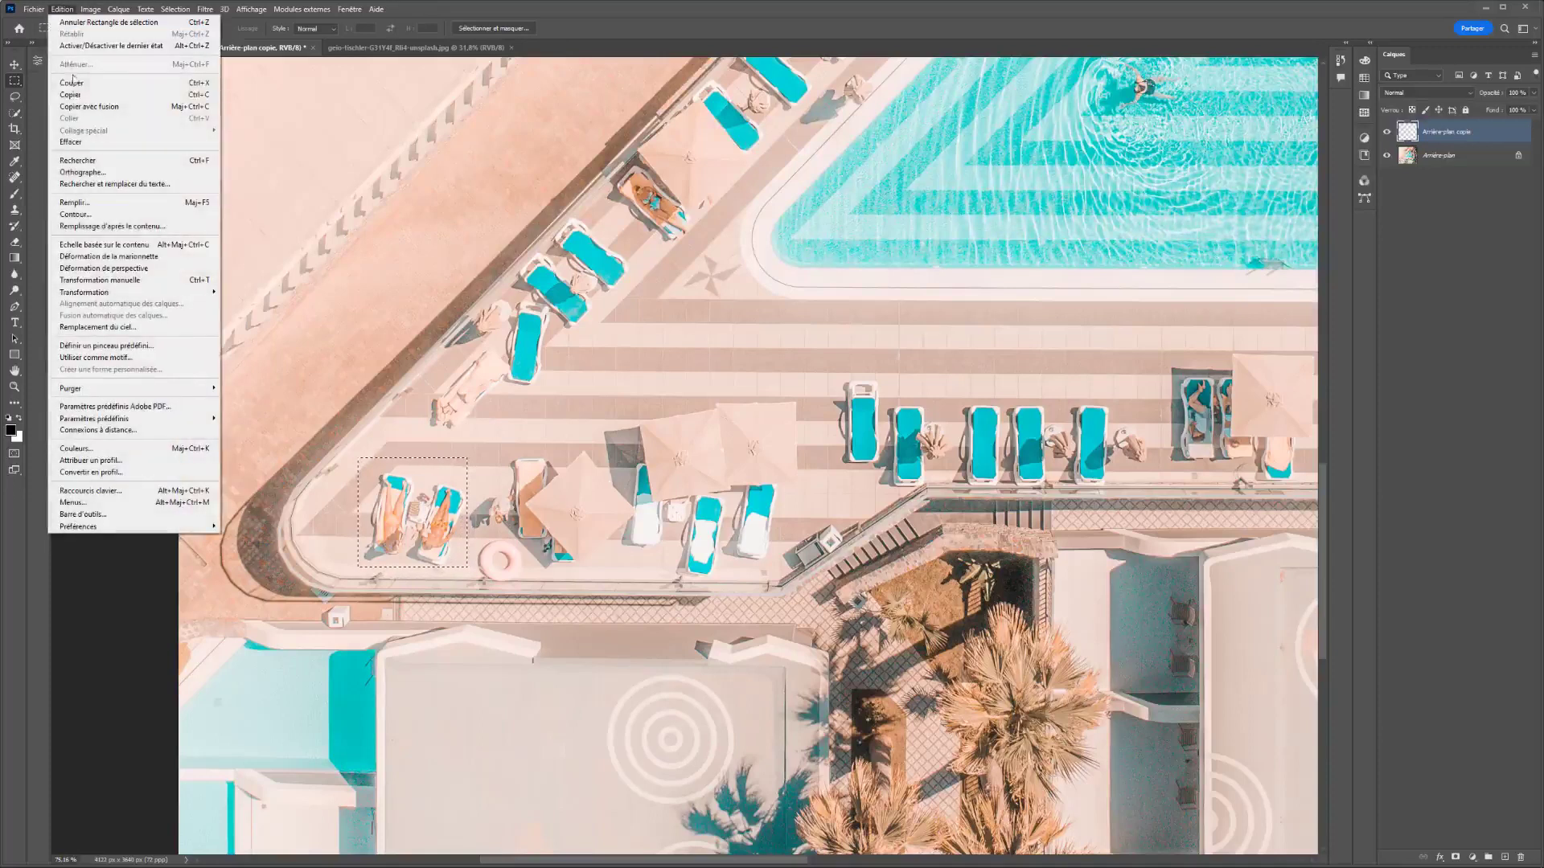
{"action": "left_click", "coordinate": [92, 227]}
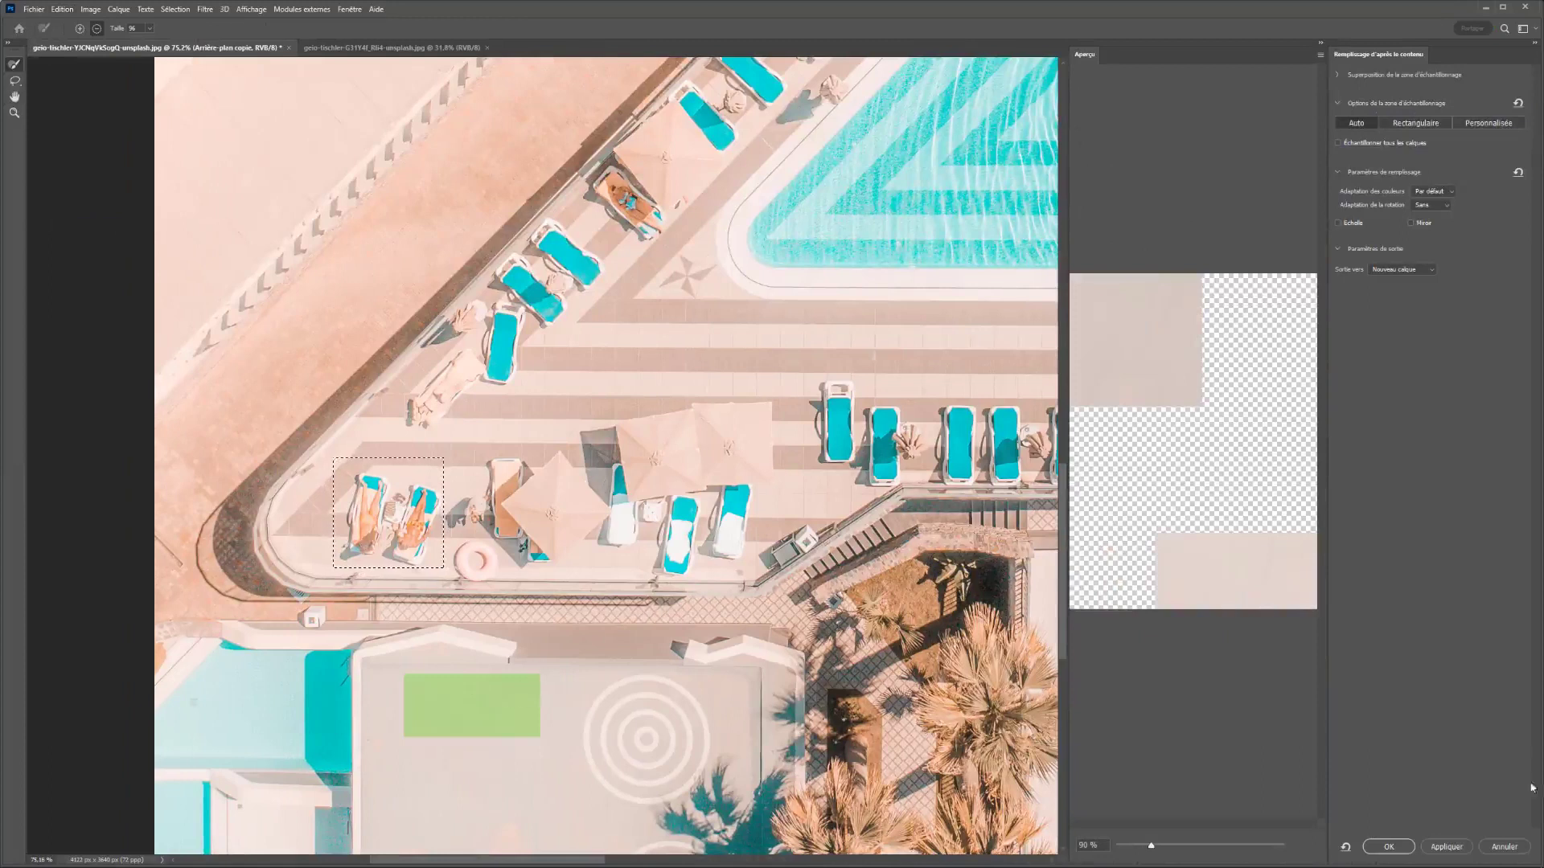
{"action": "left_click", "coordinate": [1505, 847]}
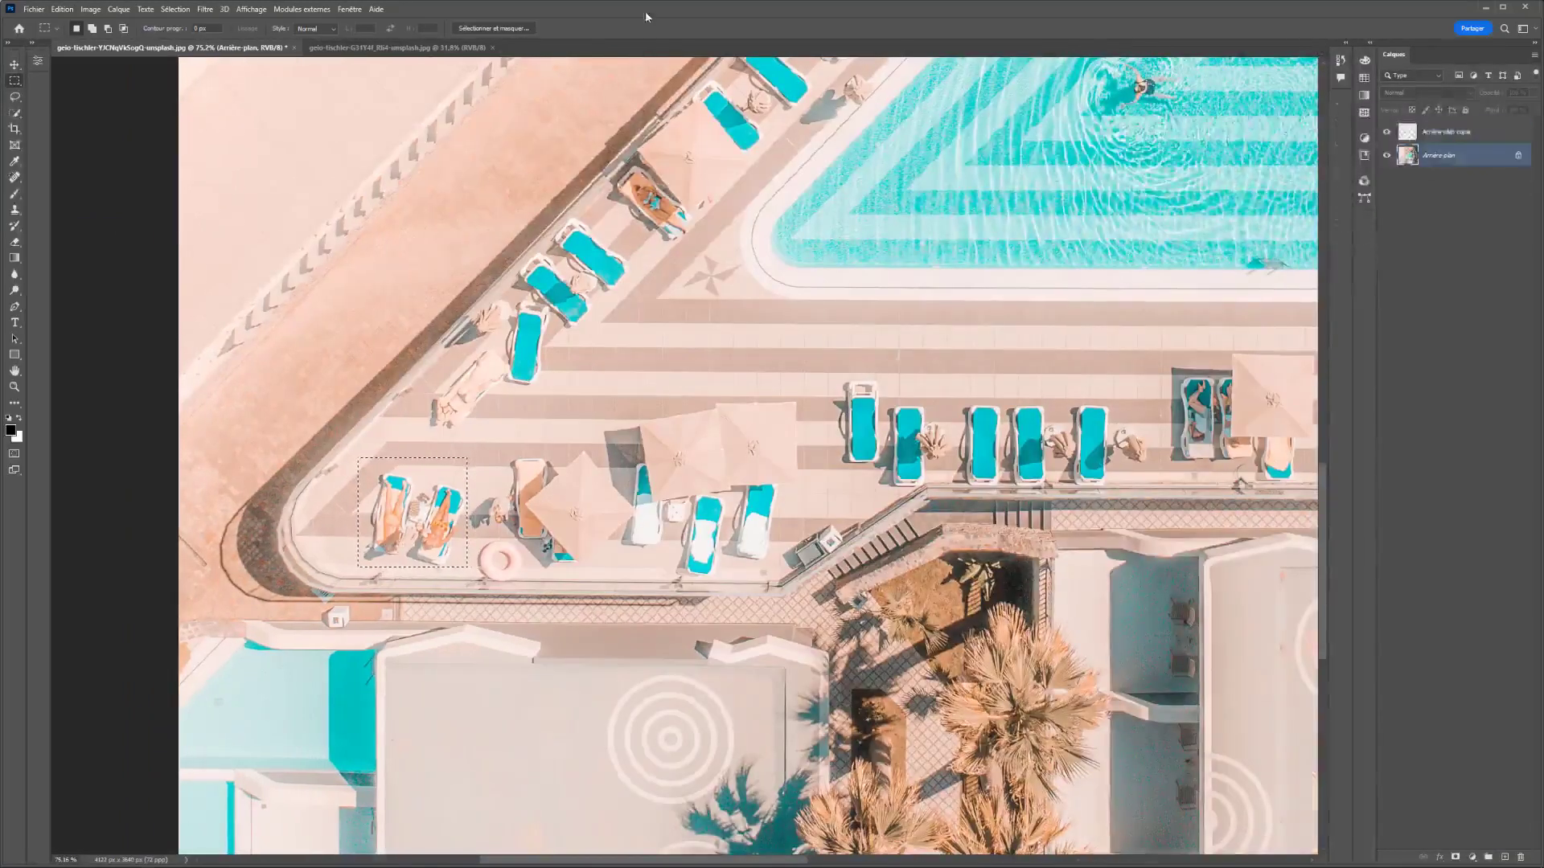
{"action": "left_click", "coordinate": [62, 8]}
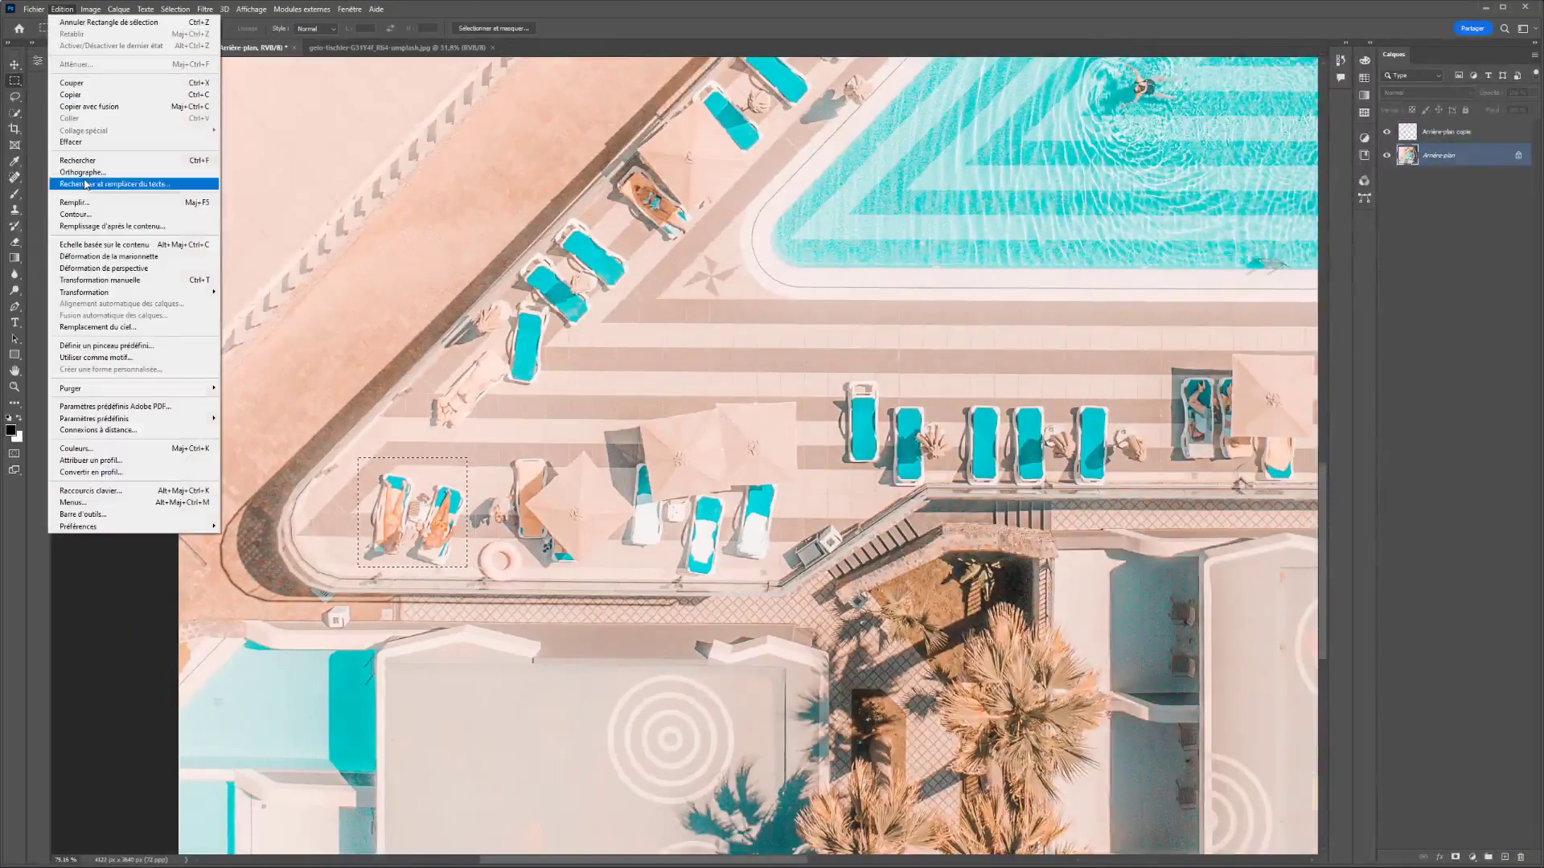
- Start the sunbathers' fill and subtract umbrellas, chairs, people and the lower rooftop from sampling
{"action": "left_click", "coordinate": [111, 228]}
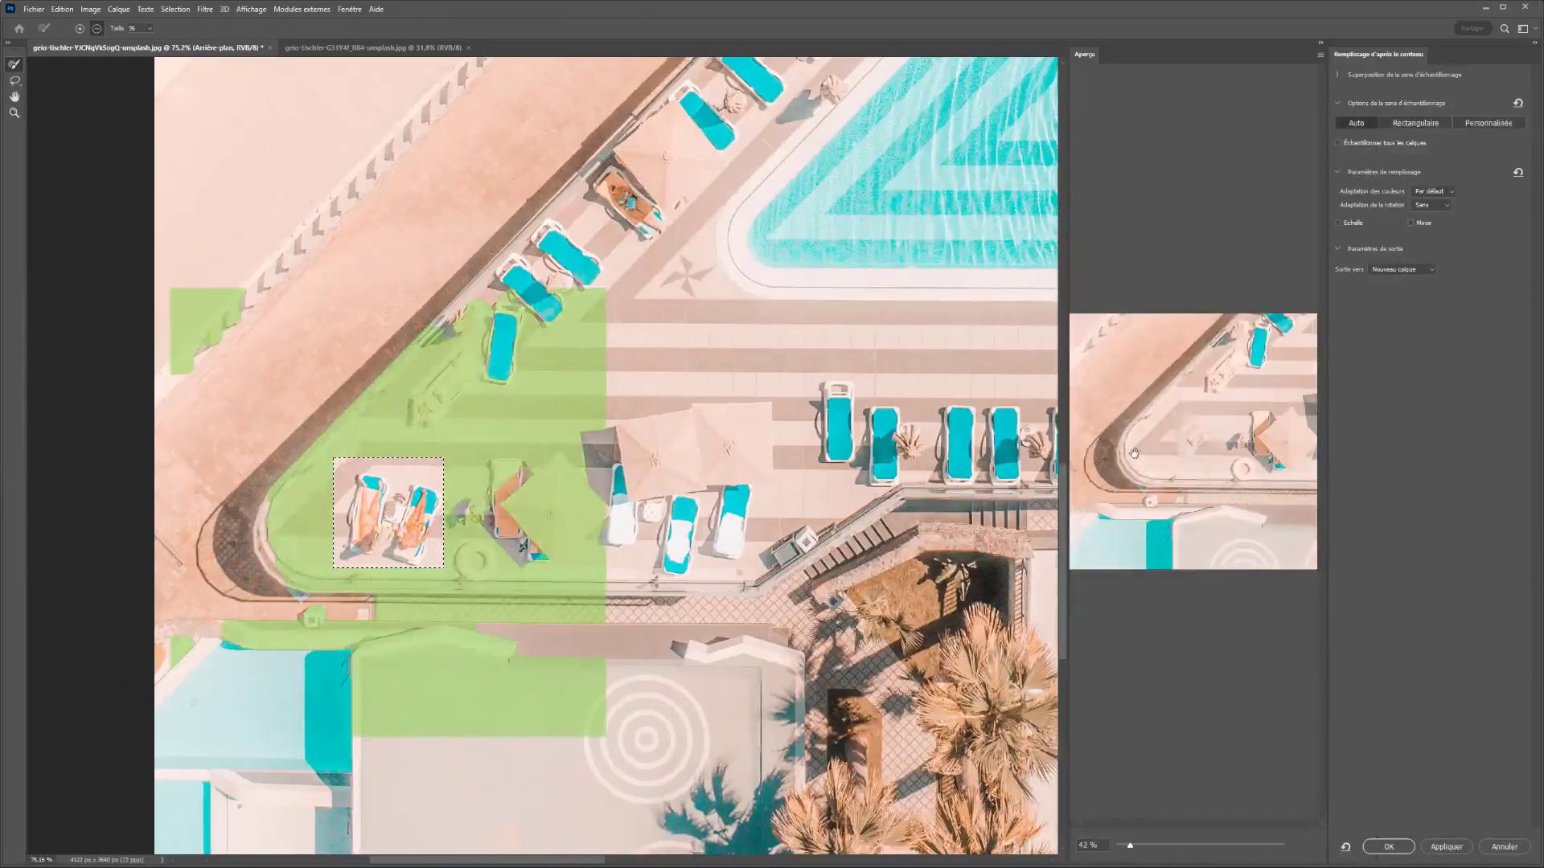
{"action": "left_click_drag", "start_coordinate": [518, 481], "coordinate": [554, 468]}
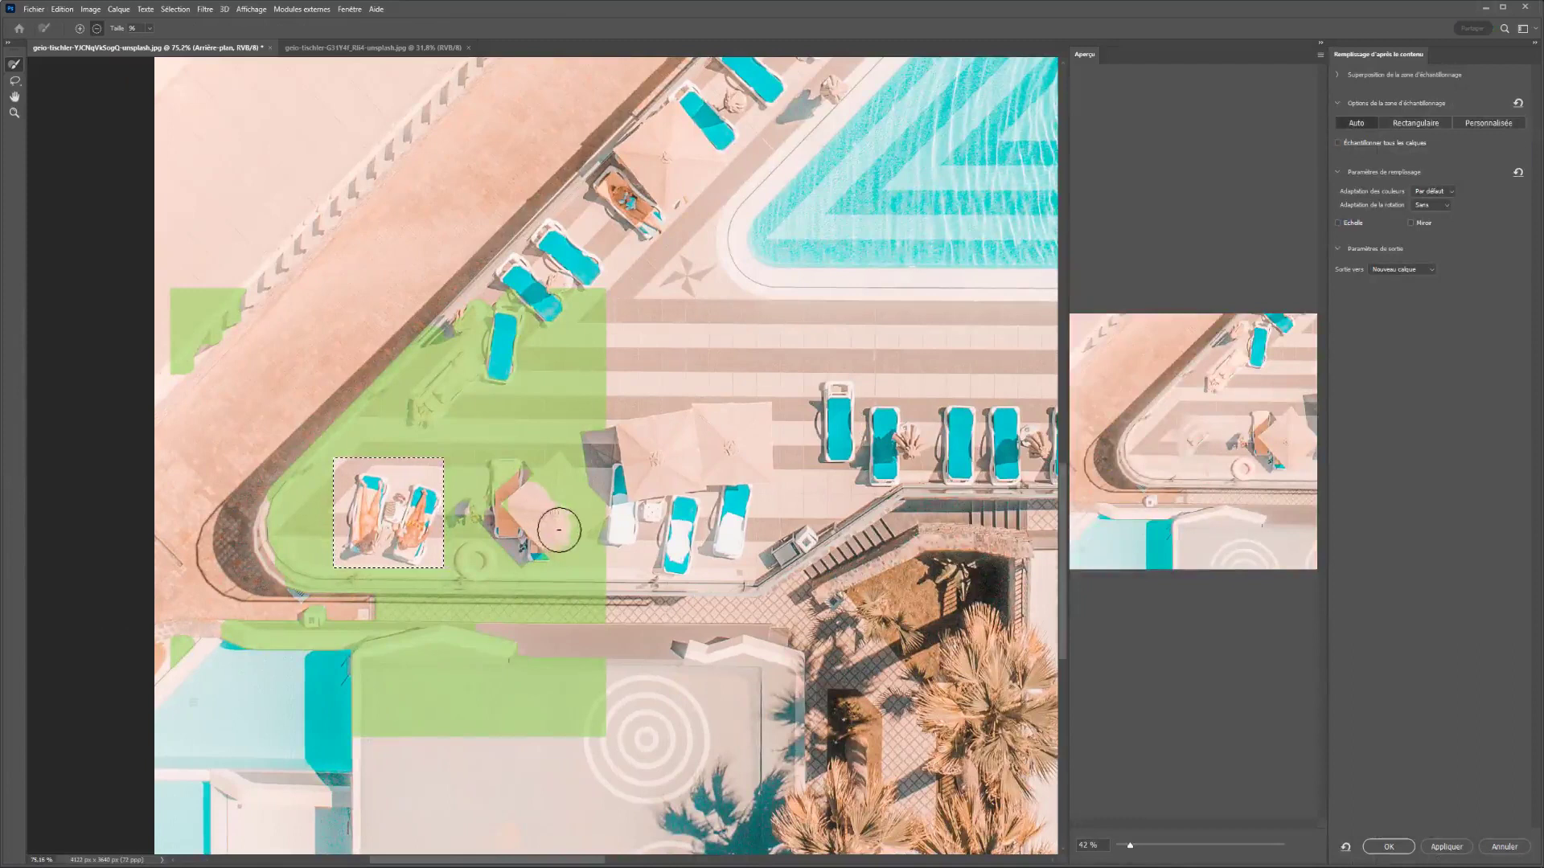
{"action": "mouse_move", "coordinate": [507, 462]}
{"action": "left_mouse_down"}
{"action": "mouse_move", "coordinate": [548, 563]}
{"action": "mouse_move", "coordinate": [579, 522]}
{"action": "left_mouse_up"}
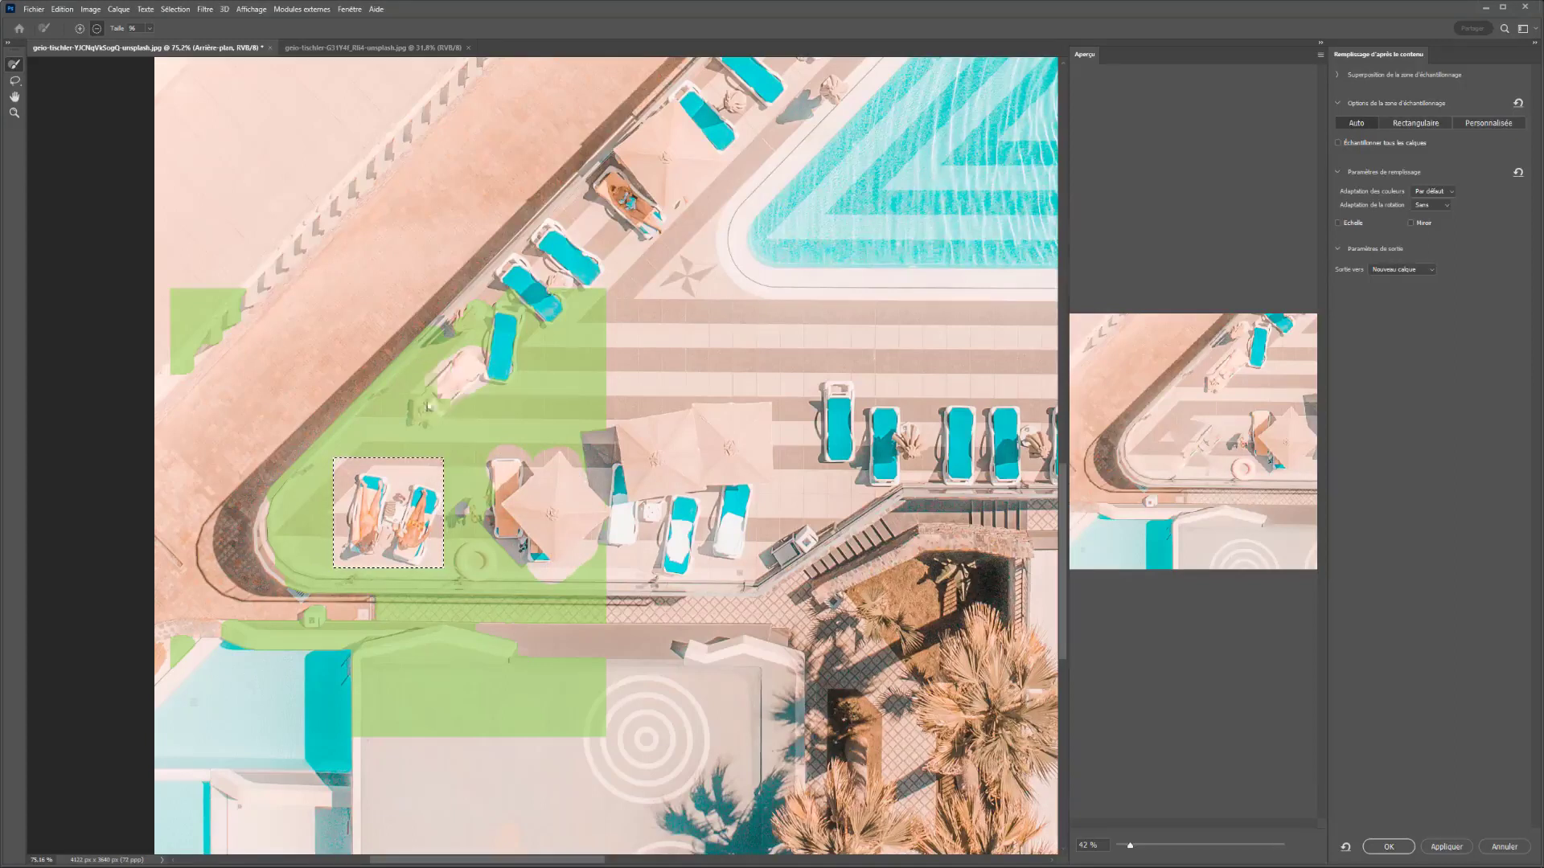
{"action": "left_click_drag", "start_coordinate": [428, 408], "coordinate": [529, 313]}
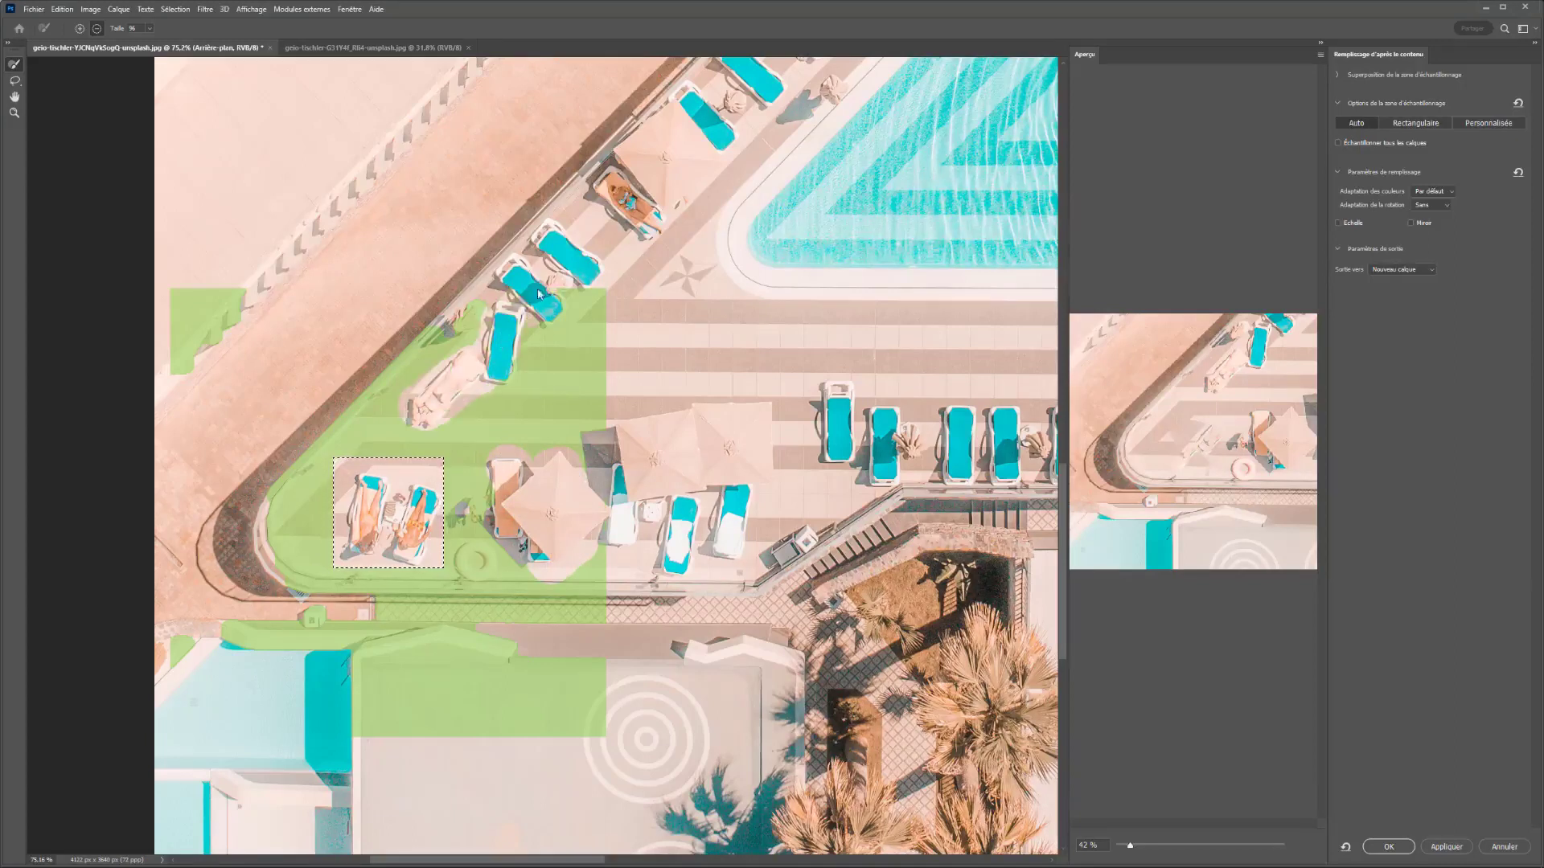
{"action": "left_click_drag", "start_coordinate": [234, 274], "coordinate": [171, 379]}
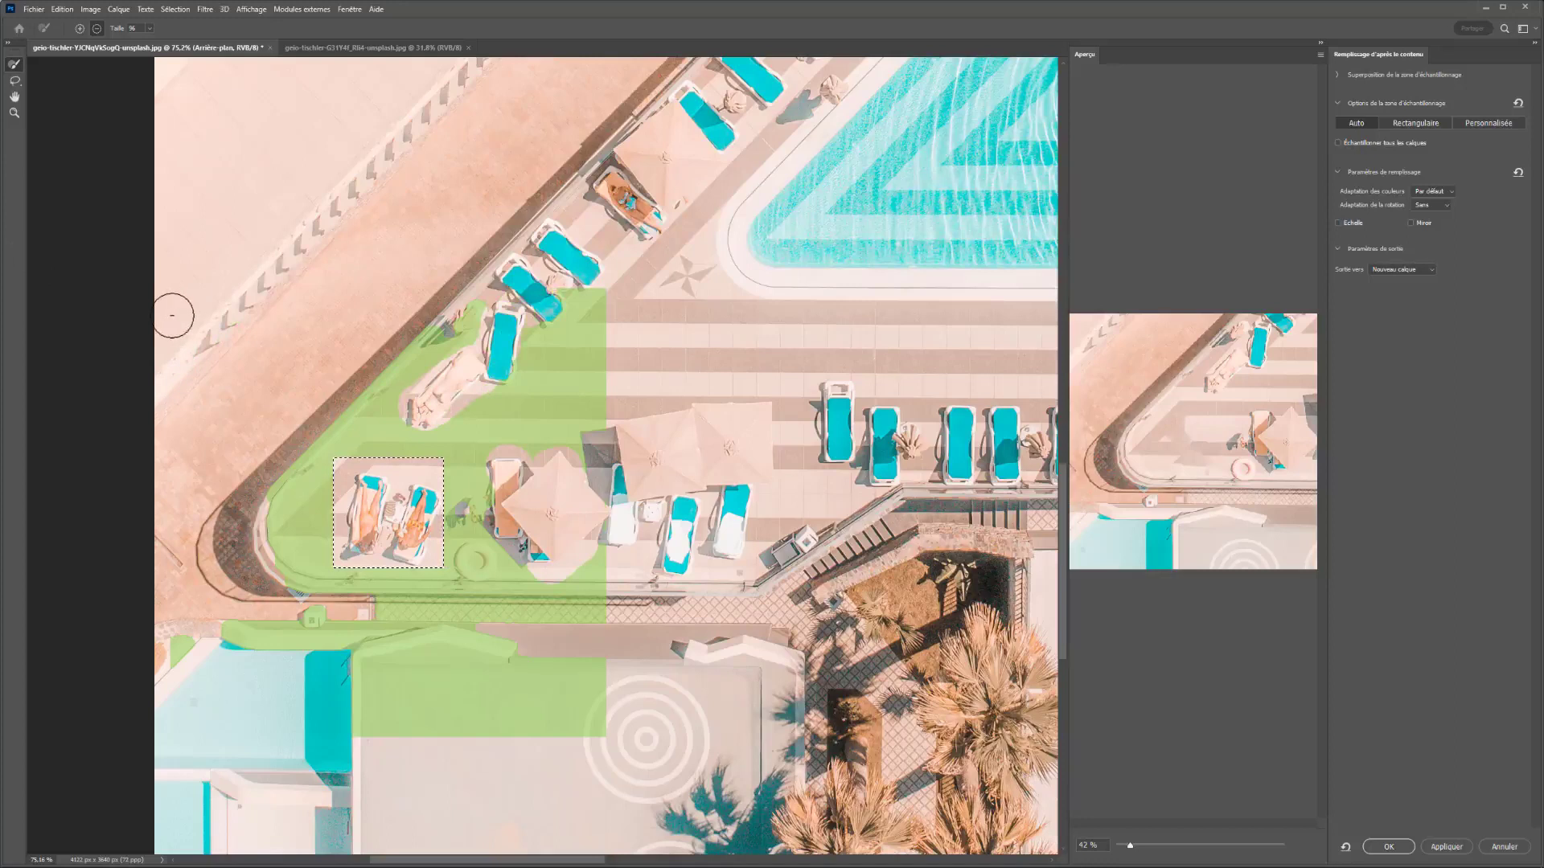
{"action": "mouse_move", "coordinate": [486, 737]}
{"action": "left_mouse_down"}
{"action": "mouse_move", "coordinate": [346, 724]}
{"action": "mouse_move", "coordinate": [172, 664]}
{"action": "mouse_move", "coordinate": [663, 629]}
{"action": "mouse_move", "coordinate": [190, 620]}
{"action": "mouse_move", "coordinate": [638, 614]}
{"action": "left_mouse_up"}
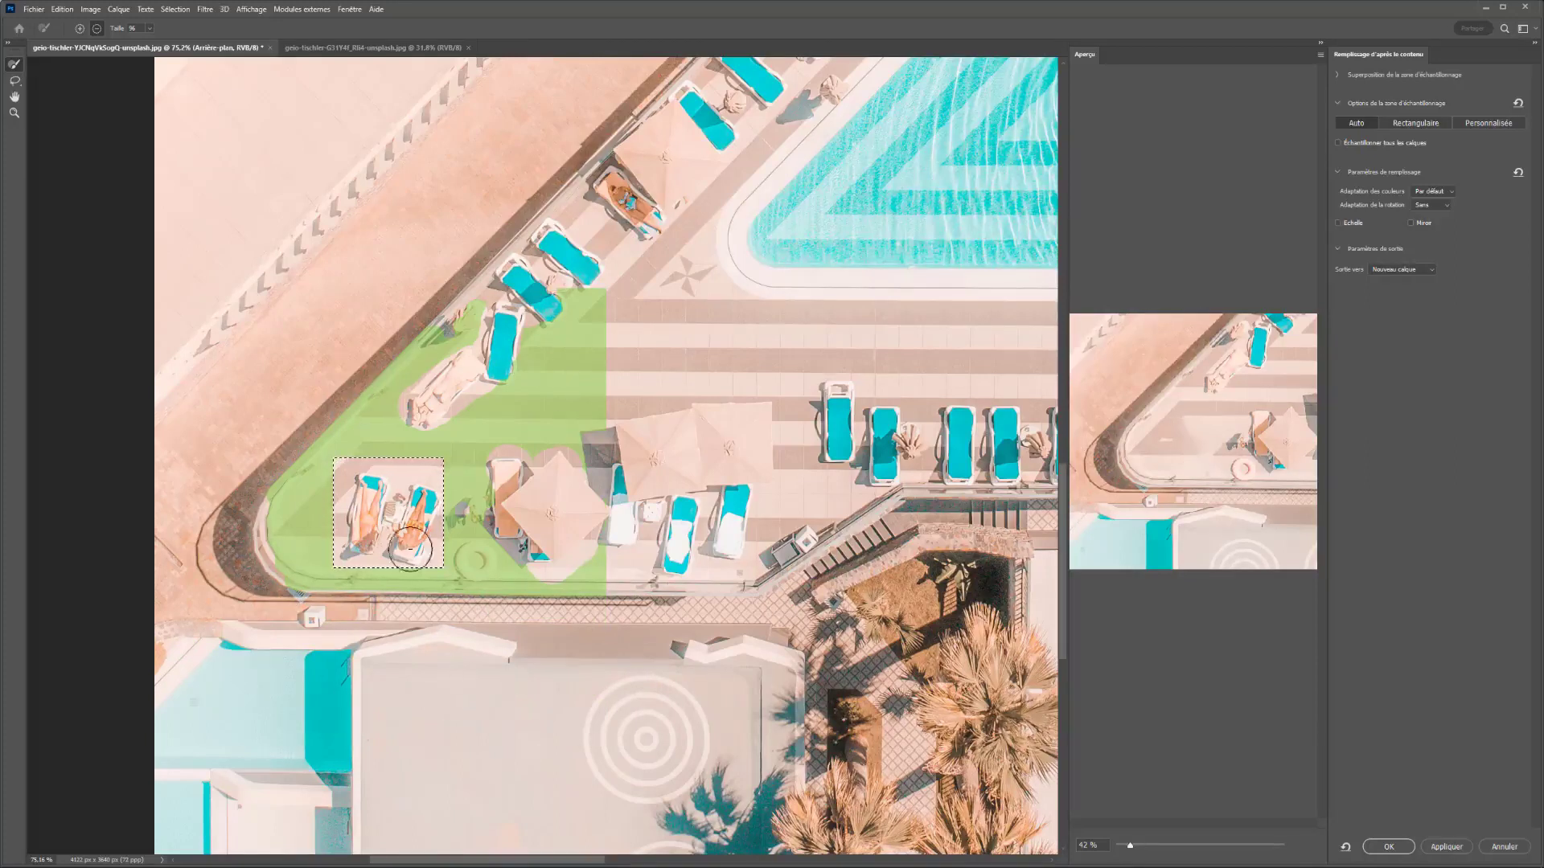
{"action": "mouse_move", "coordinate": [630, 613]}
{"action": "left_mouse_down"}
{"action": "mouse_move", "coordinate": [334, 613]}
{"action": "mouse_move", "coordinate": [527, 592]}
{"action": "mouse_move", "coordinate": [625, 626]}
{"action": "left_mouse_up"}
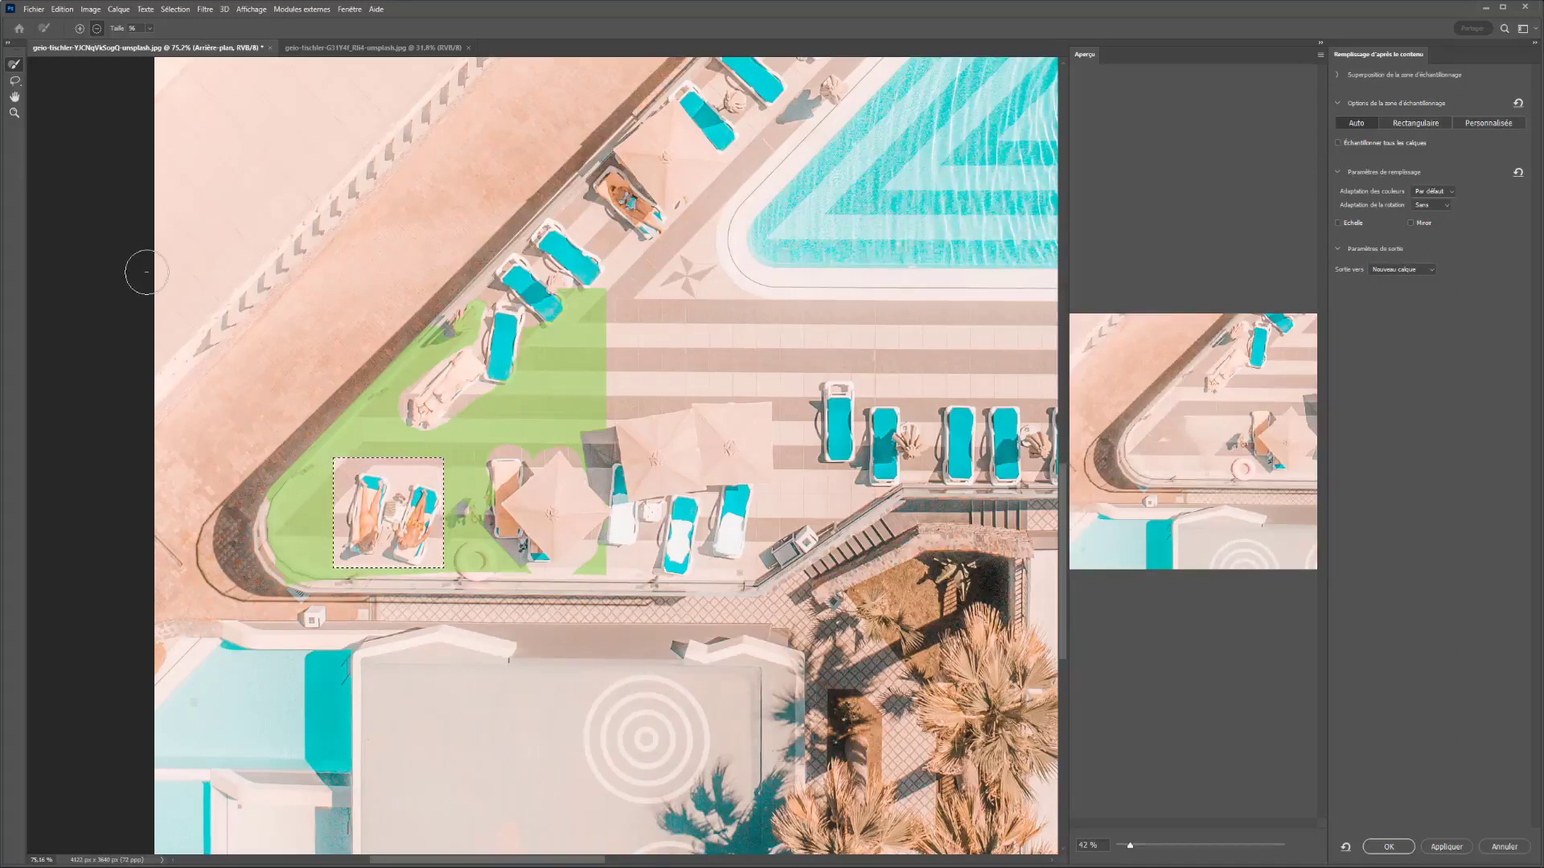
- Use the Lasso in Alt-subtract mode to round the fill outline tightly around both sunbathers
{"action": "left_click", "coordinate": [20, 81]}
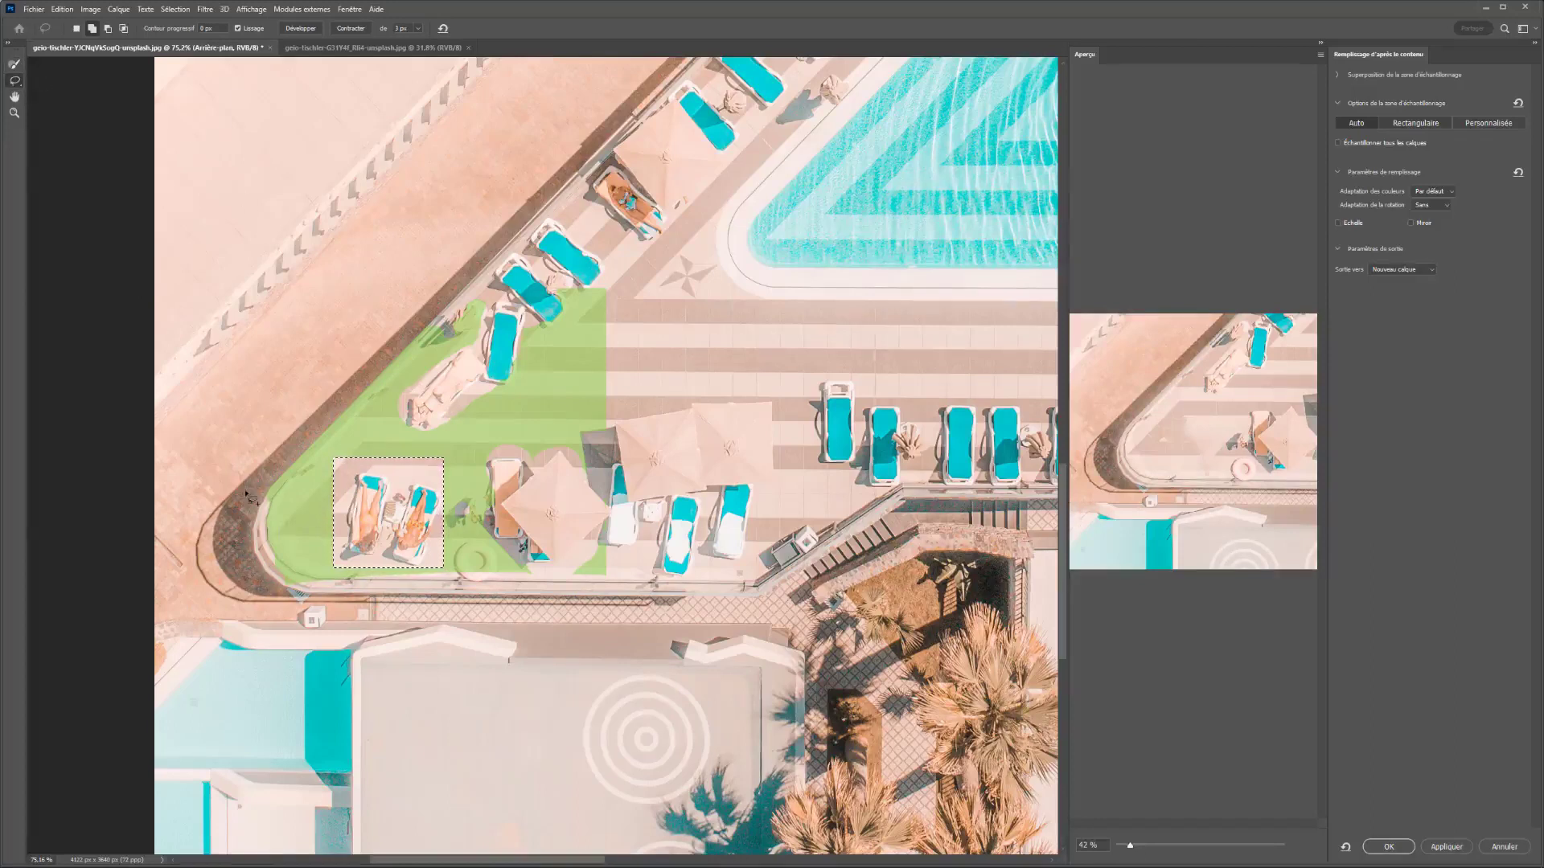
{"action": "key", "text": "alt"}
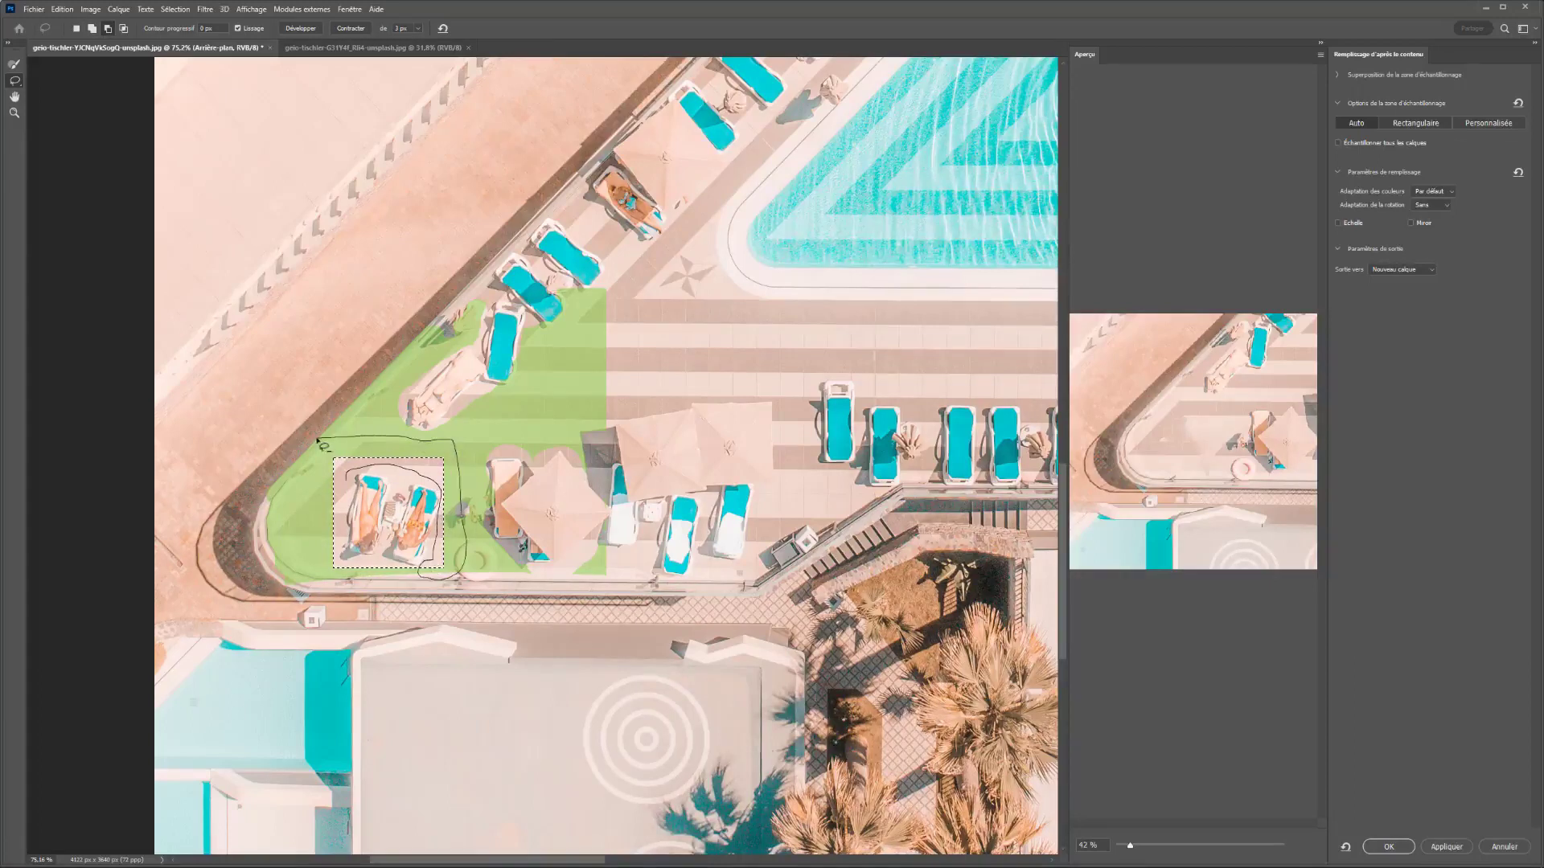
{"action": "left_click_drag", "start_coordinate": [328, 461], "coordinate": [337, 465]}
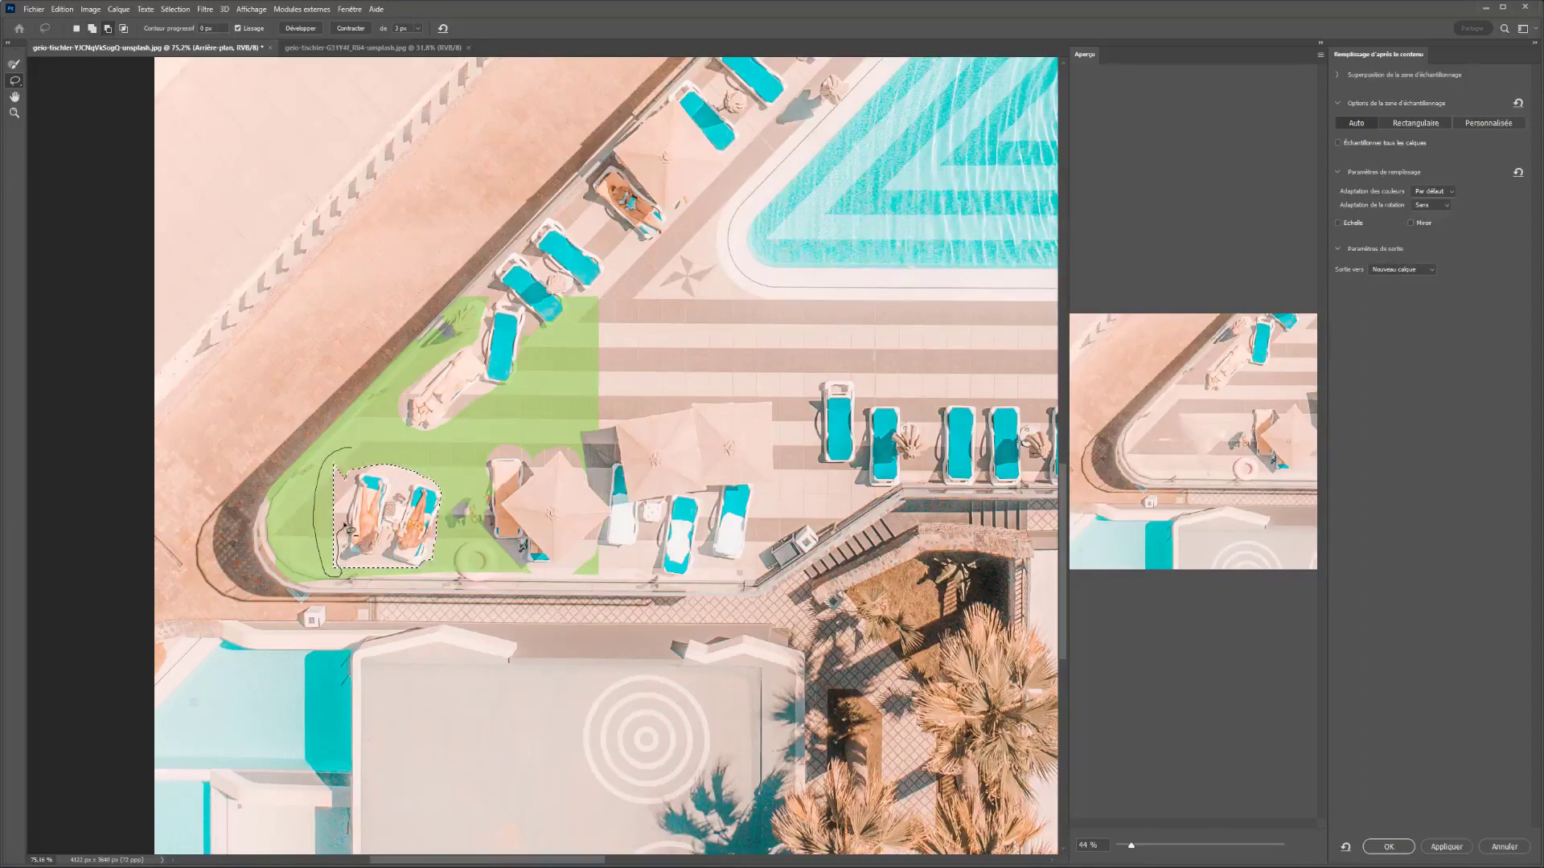
{"action": "left_click_drag", "start_coordinate": [388, 465], "coordinate": [384, 463]}
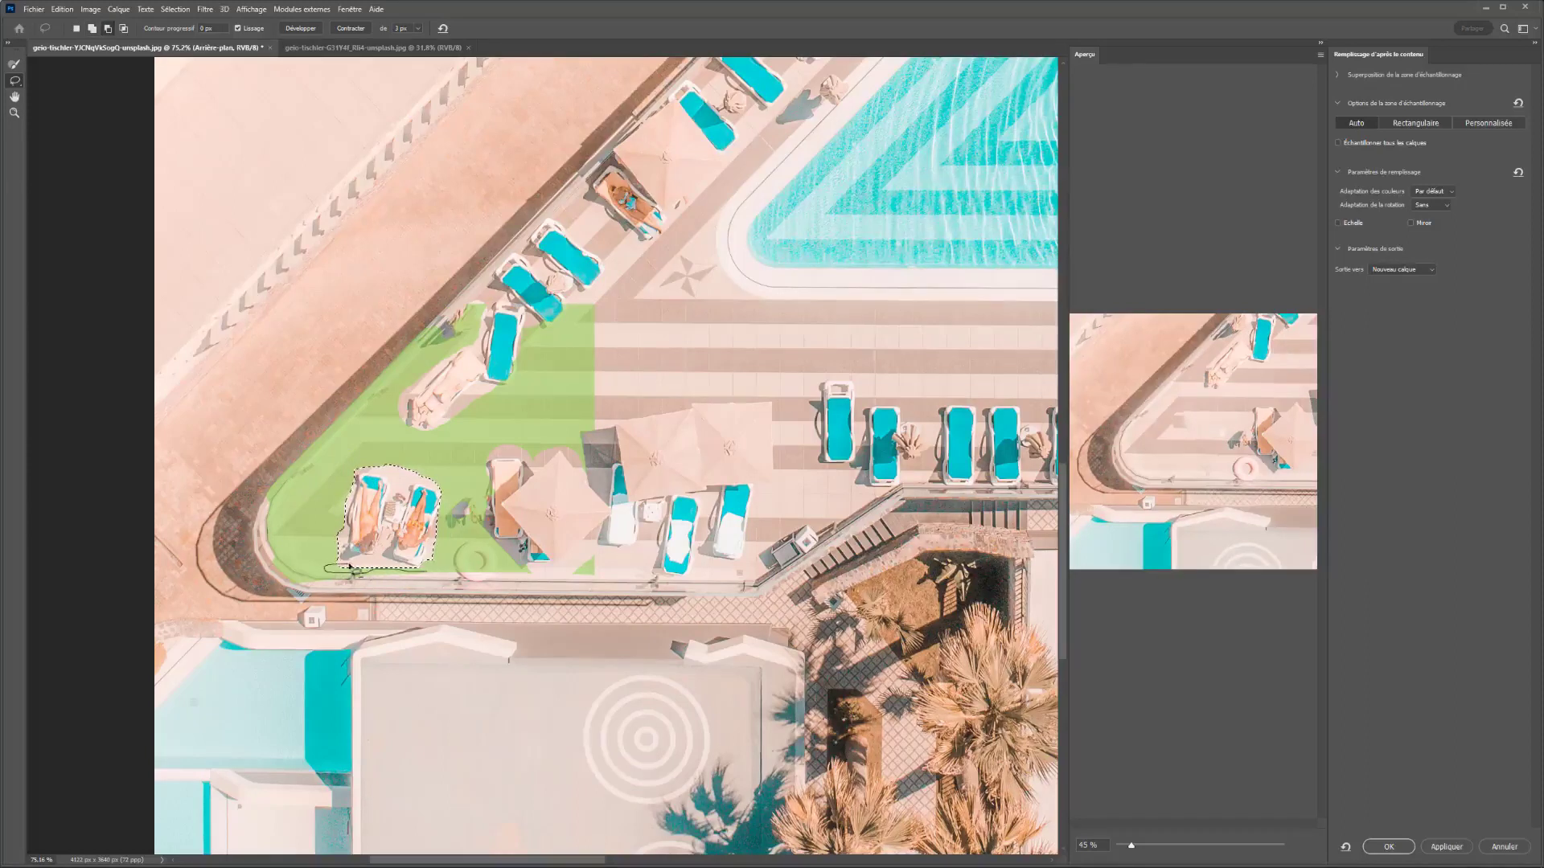
{"action": "left_click_drag", "start_coordinate": [432, 572], "coordinate": [426, 567]}
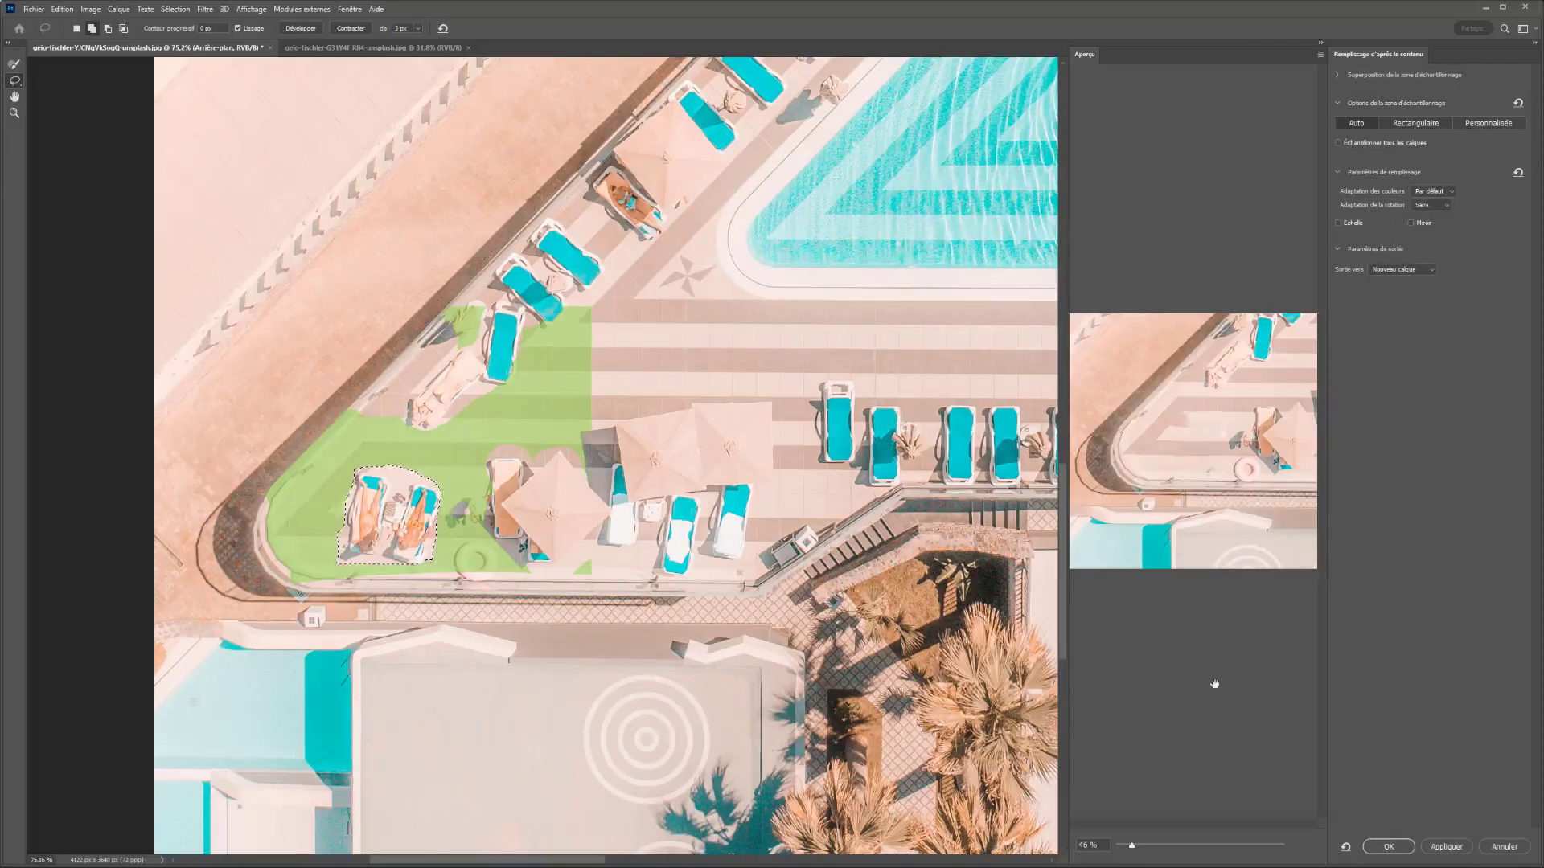
- Output the sunbathers' fill to a new layer and zoom in on the terrace
{"action": "left_click", "coordinate": [1388, 847]}
{"action": "scroll", "coordinate": [67, 319], "scroll_direction": "down", "scroll_amount": 3}
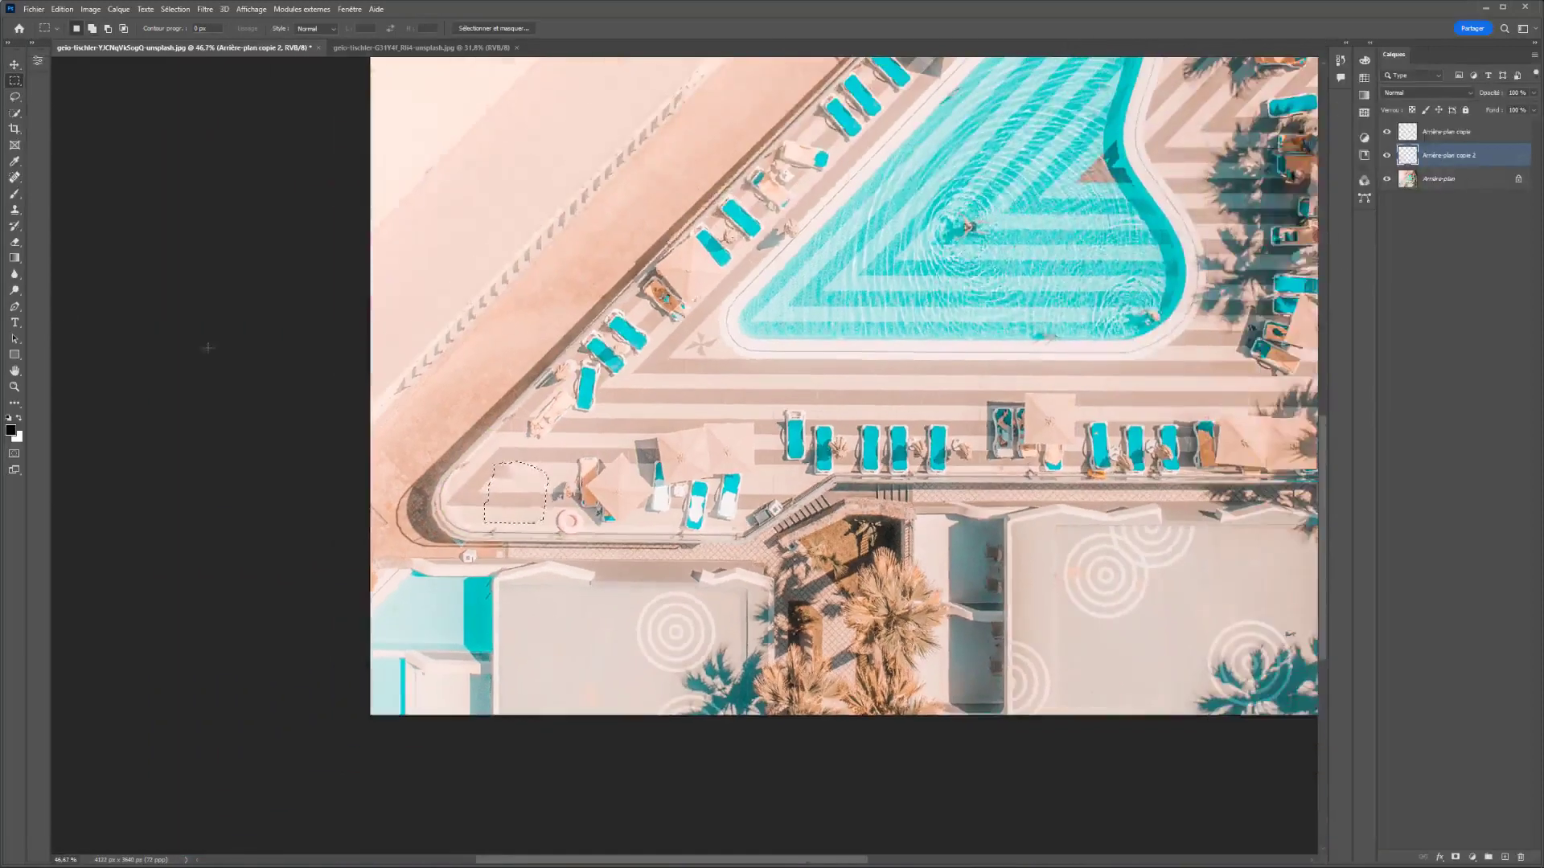
{"action": "scroll", "coordinate": [518, 472], "scroll_direction": "up", "scroll_amount": 2}
{"action": "scroll", "coordinate": [518, 473], "scroll_direction": "up", "scroll_amount": 2}
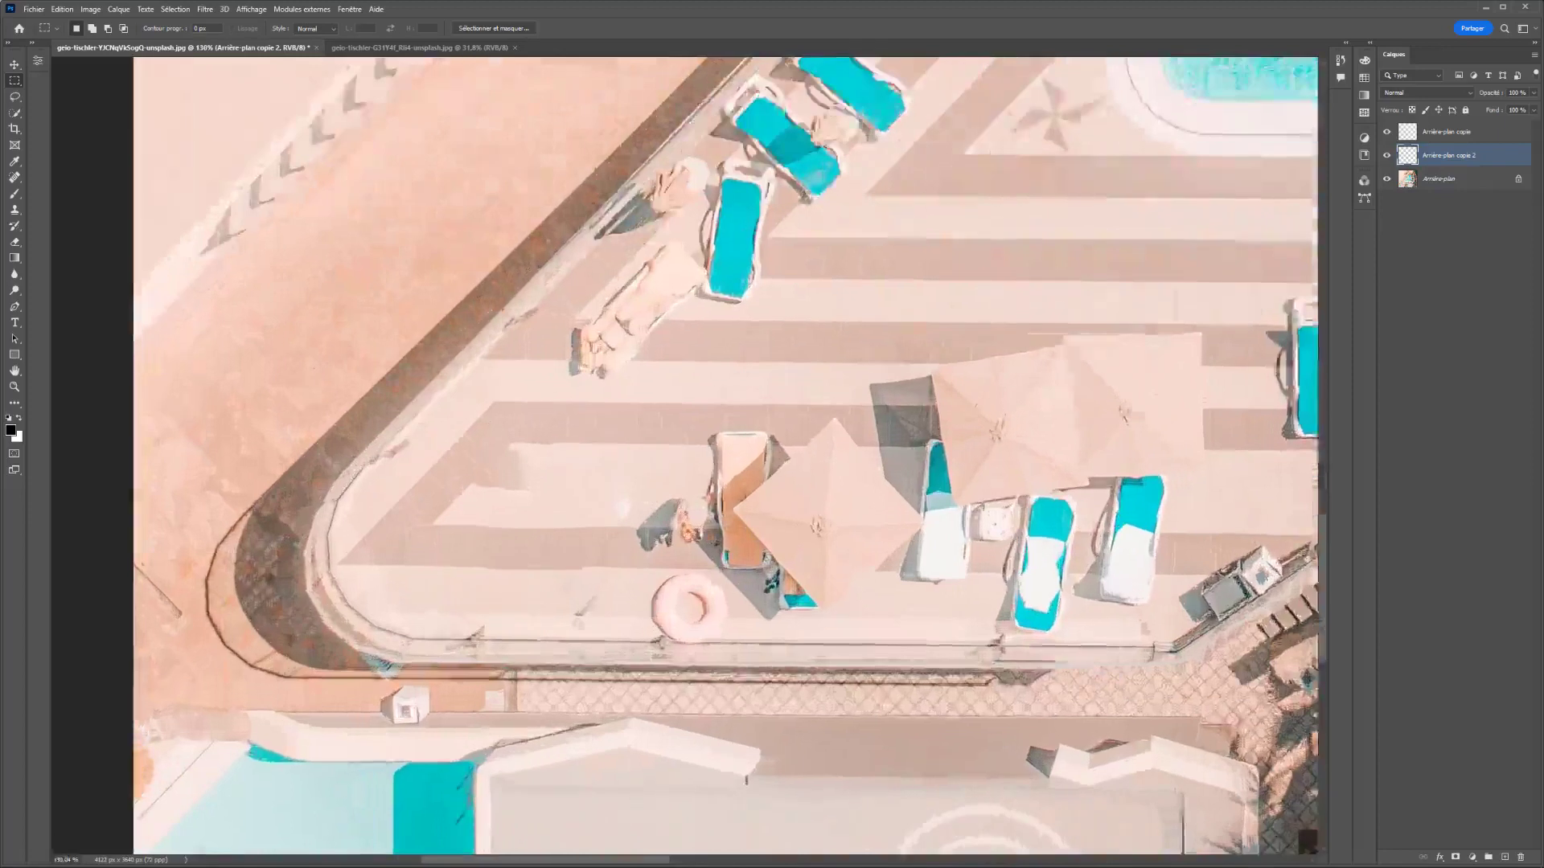
{"action": "scroll", "coordinate": [518, 473], "scroll_direction": "up", "scroll_amount": 2}
- Clone clean floor tiles over the leftover marks where the sunbathers lay
{"action": "left_click", "coordinate": [16, 177]}
{"action": "left_click", "coordinate": [14, 209]}
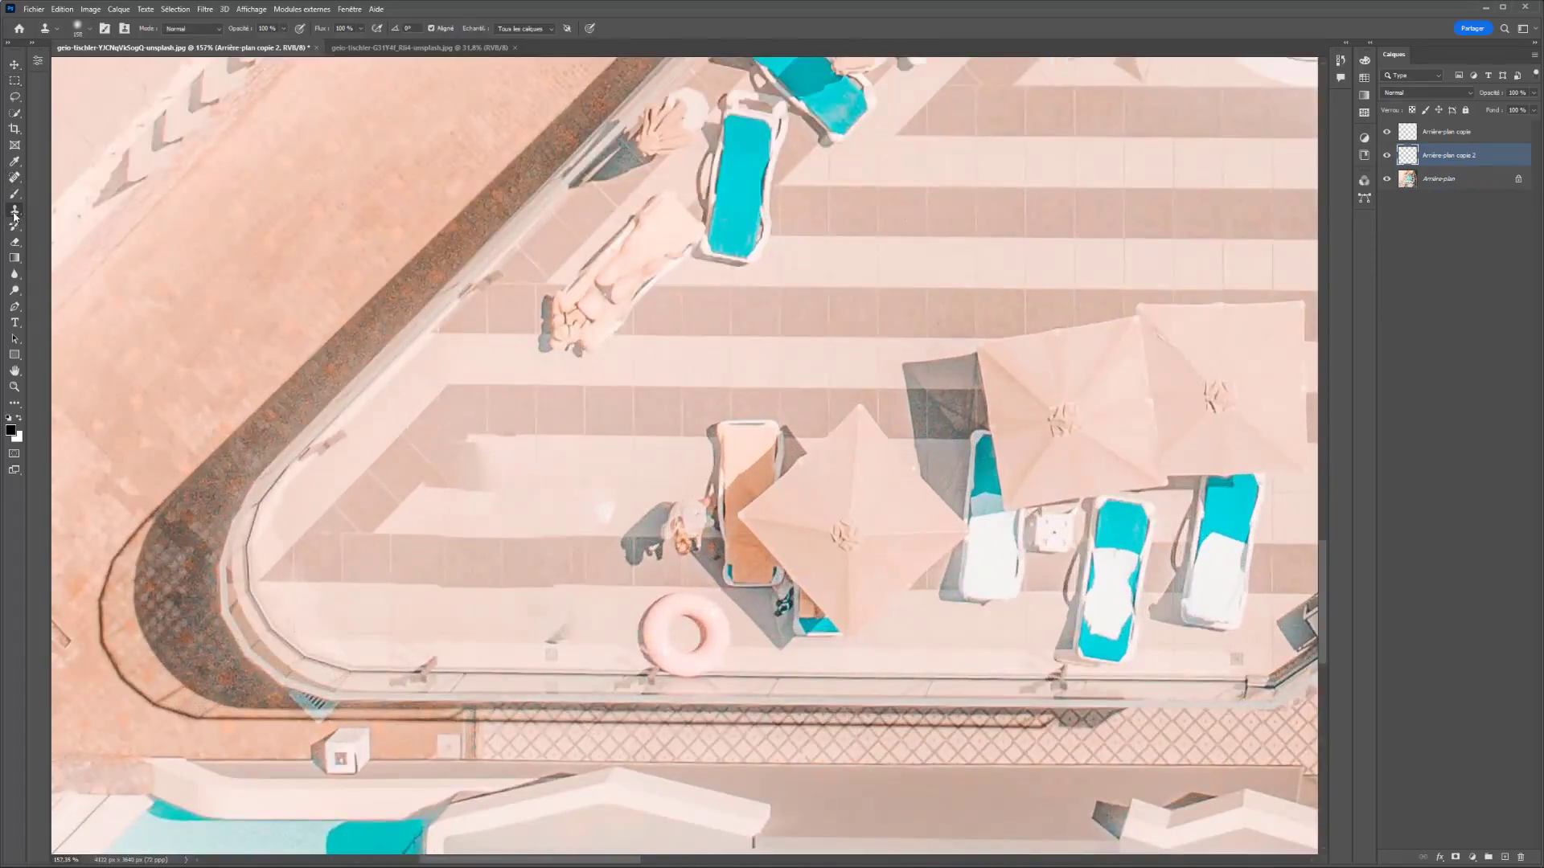
{"action": "left_click", "coordinate": [568, 479], "text": "alt"}
{"action": "mouse_move", "coordinate": [493, 461]}
{"action": "left_mouse_down"}
{"action": "mouse_move", "coordinate": [442, 490]}
{"action": "mouse_move", "coordinate": [468, 450]}
{"action": "mouse_move", "coordinate": [431, 497]}
{"action": "mouse_move", "coordinate": [461, 512]}
{"action": "left_mouse_up"}
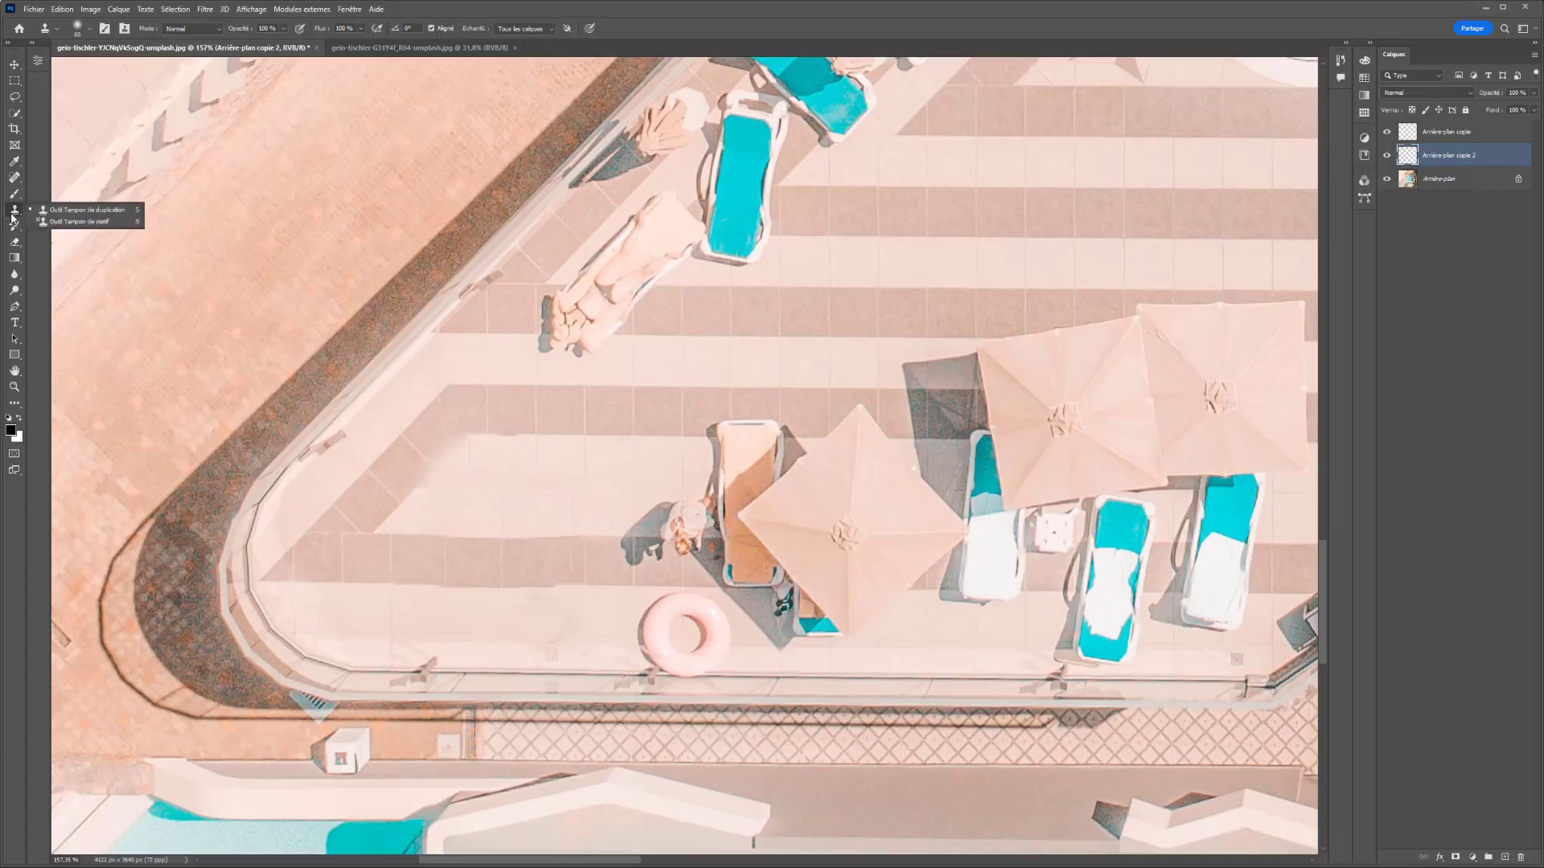
- Patch the remaining smudged floor tiles with the Patch tool, then zoom back out
{"action": "left_click", "coordinate": [17, 179]}
{"action": "left_click", "coordinate": [64, 201]}
{"action": "left_click_drag", "start_coordinate": [475, 438], "coordinate": [411, 515]}
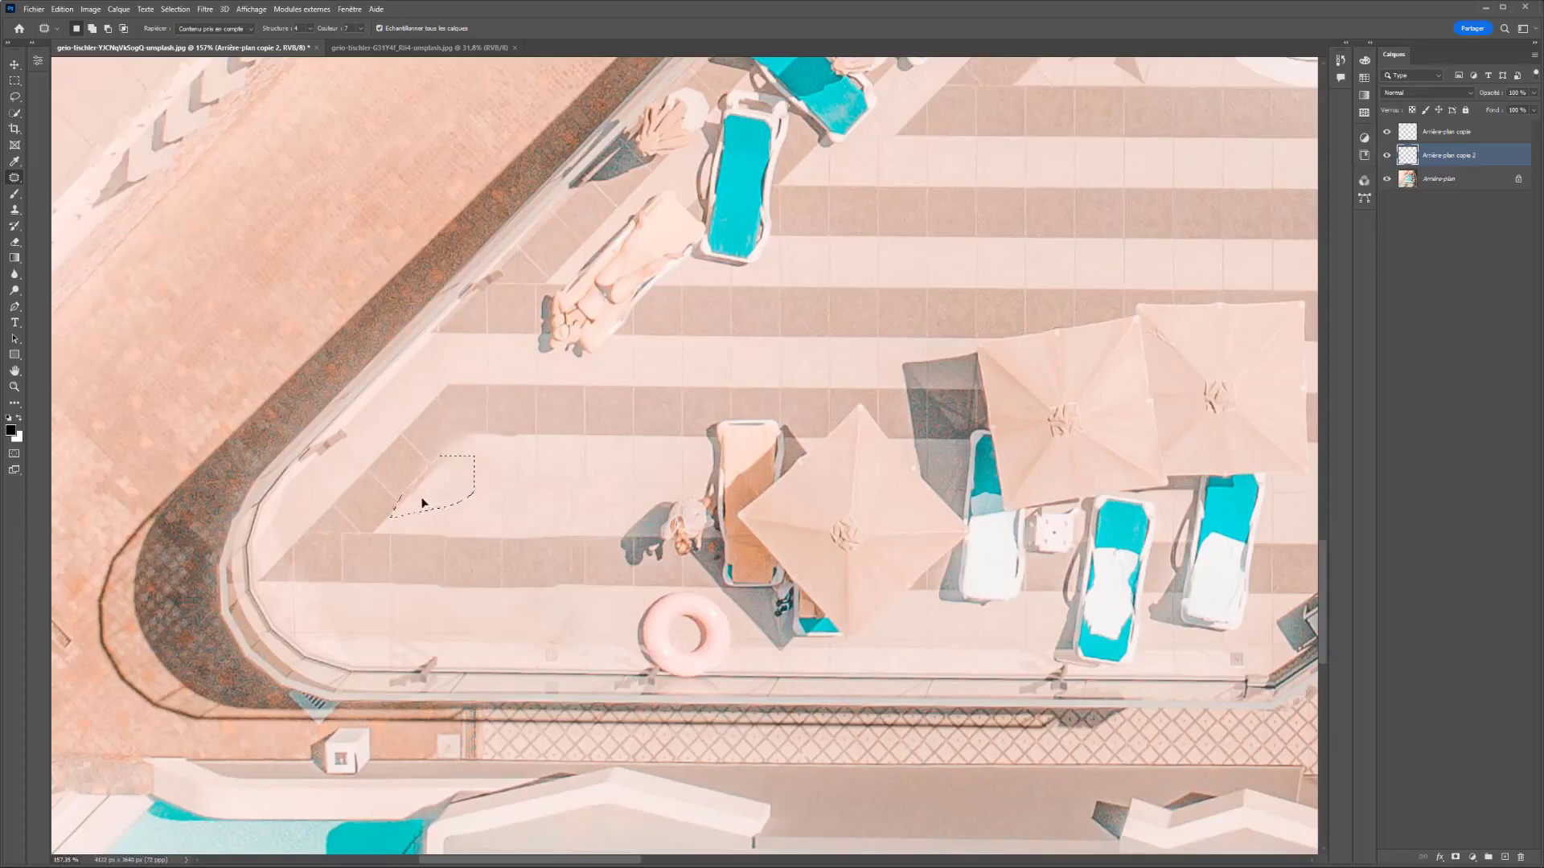
{"action": "left_click_drag", "start_coordinate": [476, 439], "coordinate": [487, 444]}
{"action": "scroll", "coordinate": [509, 472], "scroll_direction": "down", "scroll_amount": 3}
{"action": "scroll", "coordinate": [530, 482], "scroll_direction": "down", "scroll_amount": 4}
{"action": "scroll", "coordinate": [561, 493], "scroll_direction": "down", "scroll_amount": 3}
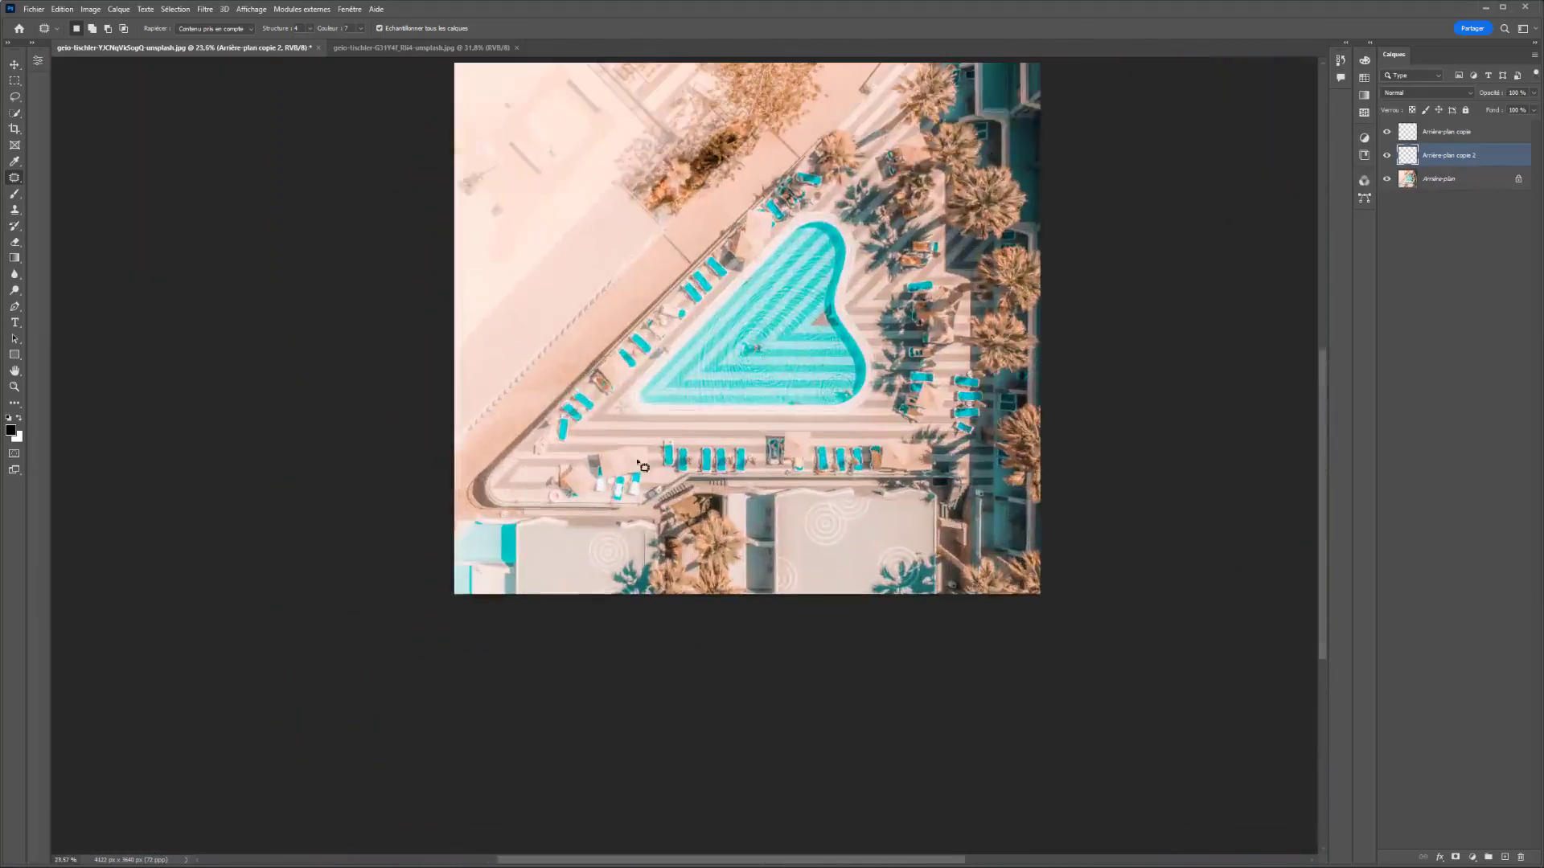